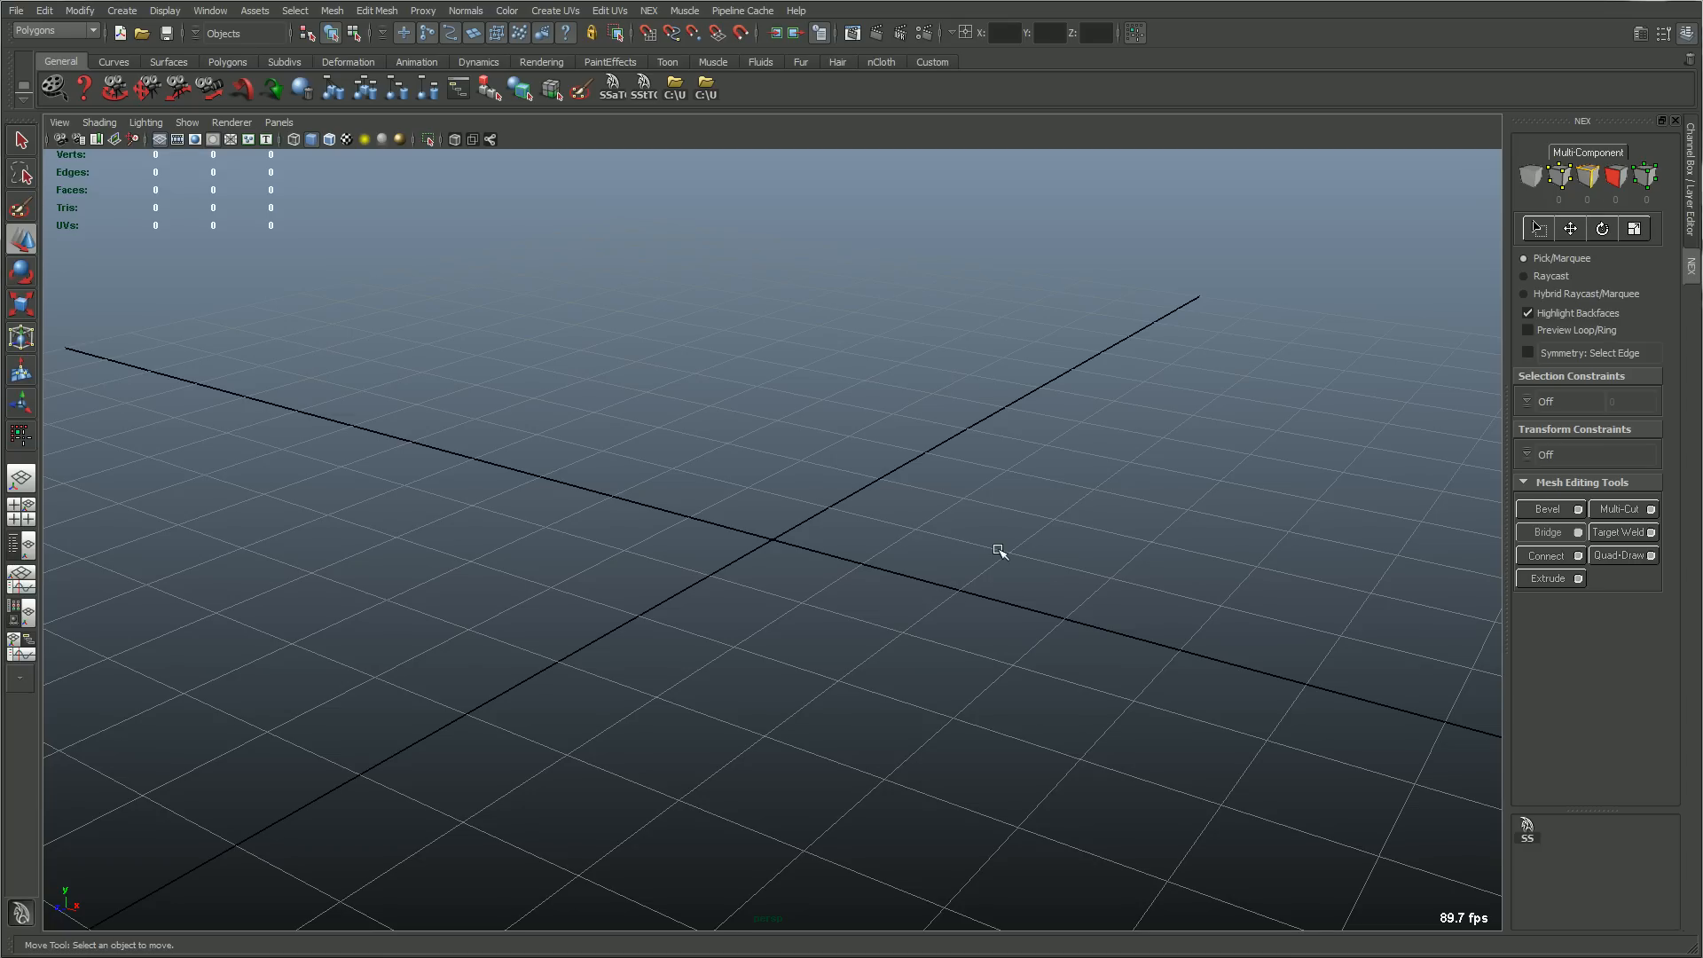
# Create a polygon sphere at the centre of the grid.
pyautogui.keyDown('alt'); pyautogui.moveTo(943, 519); pyautogui.dragTo(1034, 544); pyautogui.keyUp('alt')
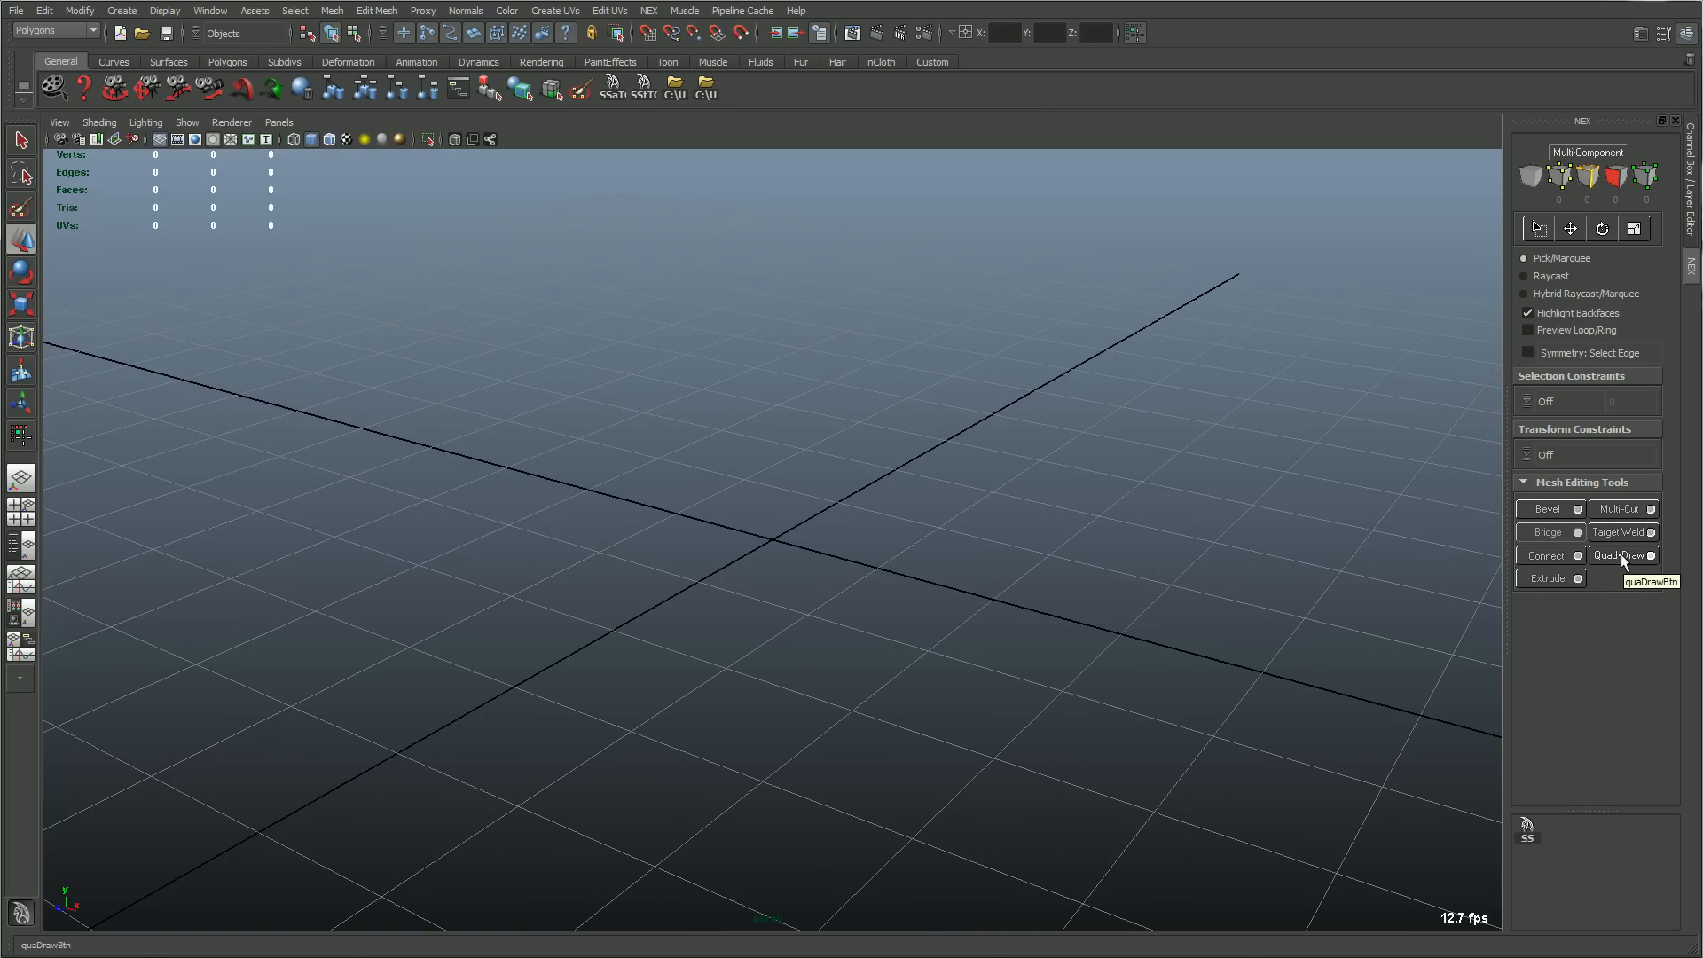
pyautogui.keyDown('shift'); pyautogui.moveTo(639, 541); pyautogui.dragTo(767, 541, button='right'); pyautogui.keyUp('shift')
pyautogui.moveTo(955, 598)
pyautogui.keyDown('alt'); pyautogui.mouseDown(button='right')
pyautogui.moveTo(995, 635)
pyautogui.moveTo(1049, 630)
pyautogui.moveTo(1301, 692)
pyautogui.mouseUp(button='right'); pyautogui.keyUp('alt')
pyautogui.click(1301, 692)
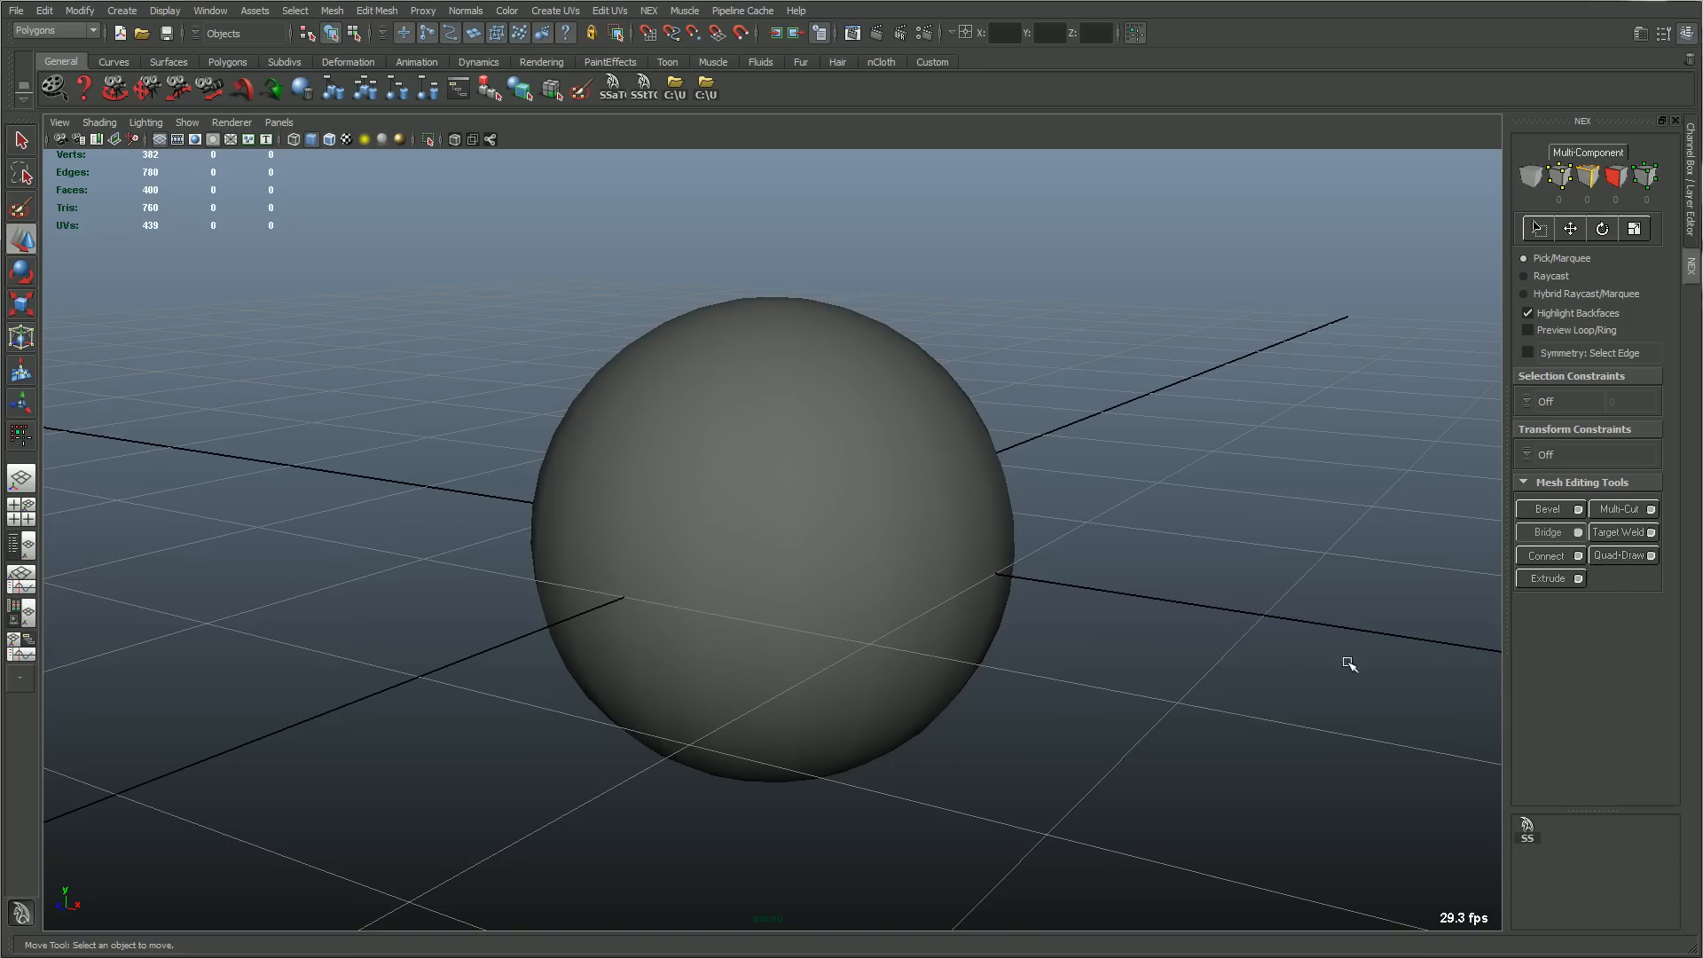
# Activate Quad Draw and check which other surfaces are available for its transform constraint.
pyautogui.click(1618, 553)
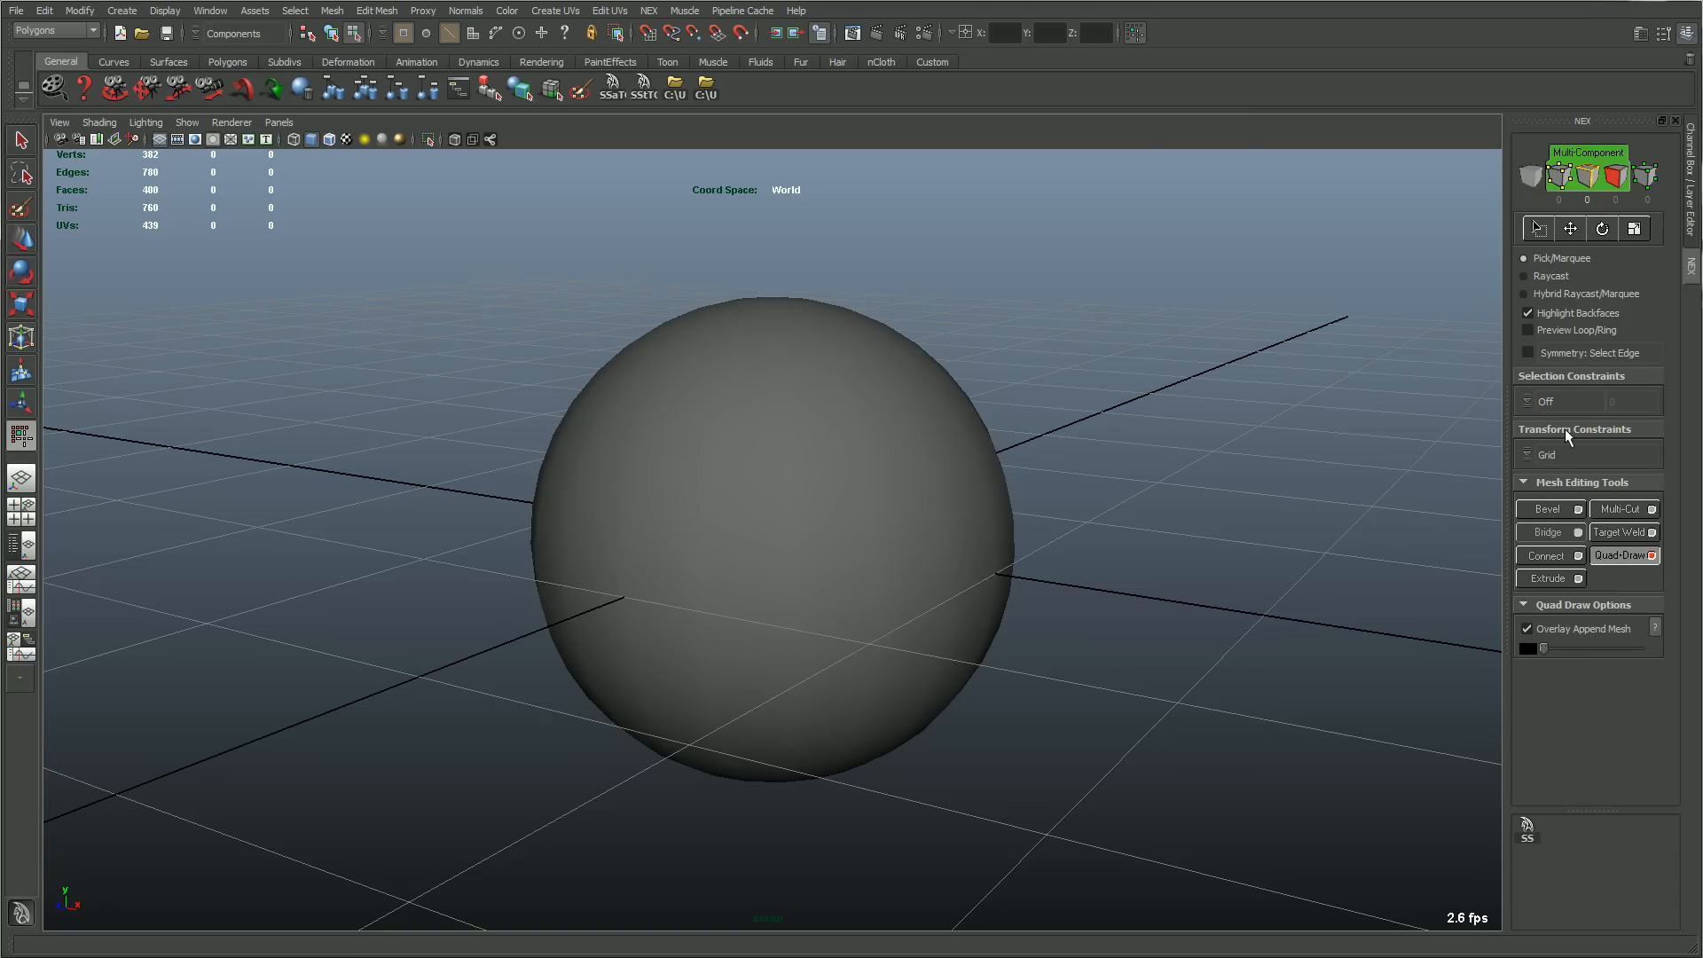
pyautogui.keyDown('alt'); pyautogui.moveTo(1160, 610); pyautogui.dragTo(930, 652); pyautogui.keyUp('alt')
pyautogui.keyDown('alt'); pyautogui.moveTo(1357, 524); pyautogui.dragTo(1419, 519); pyautogui.keyUp('alt')
pyautogui.keyDown('alt'); pyautogui.moveTo(1419, 519); pyautogui.dragTo(1500, 506, button='right'); pyautogui.keyUp('alt')
pyautogui.click(1522, 449)
pyautogui.moveTo(1551, 511)
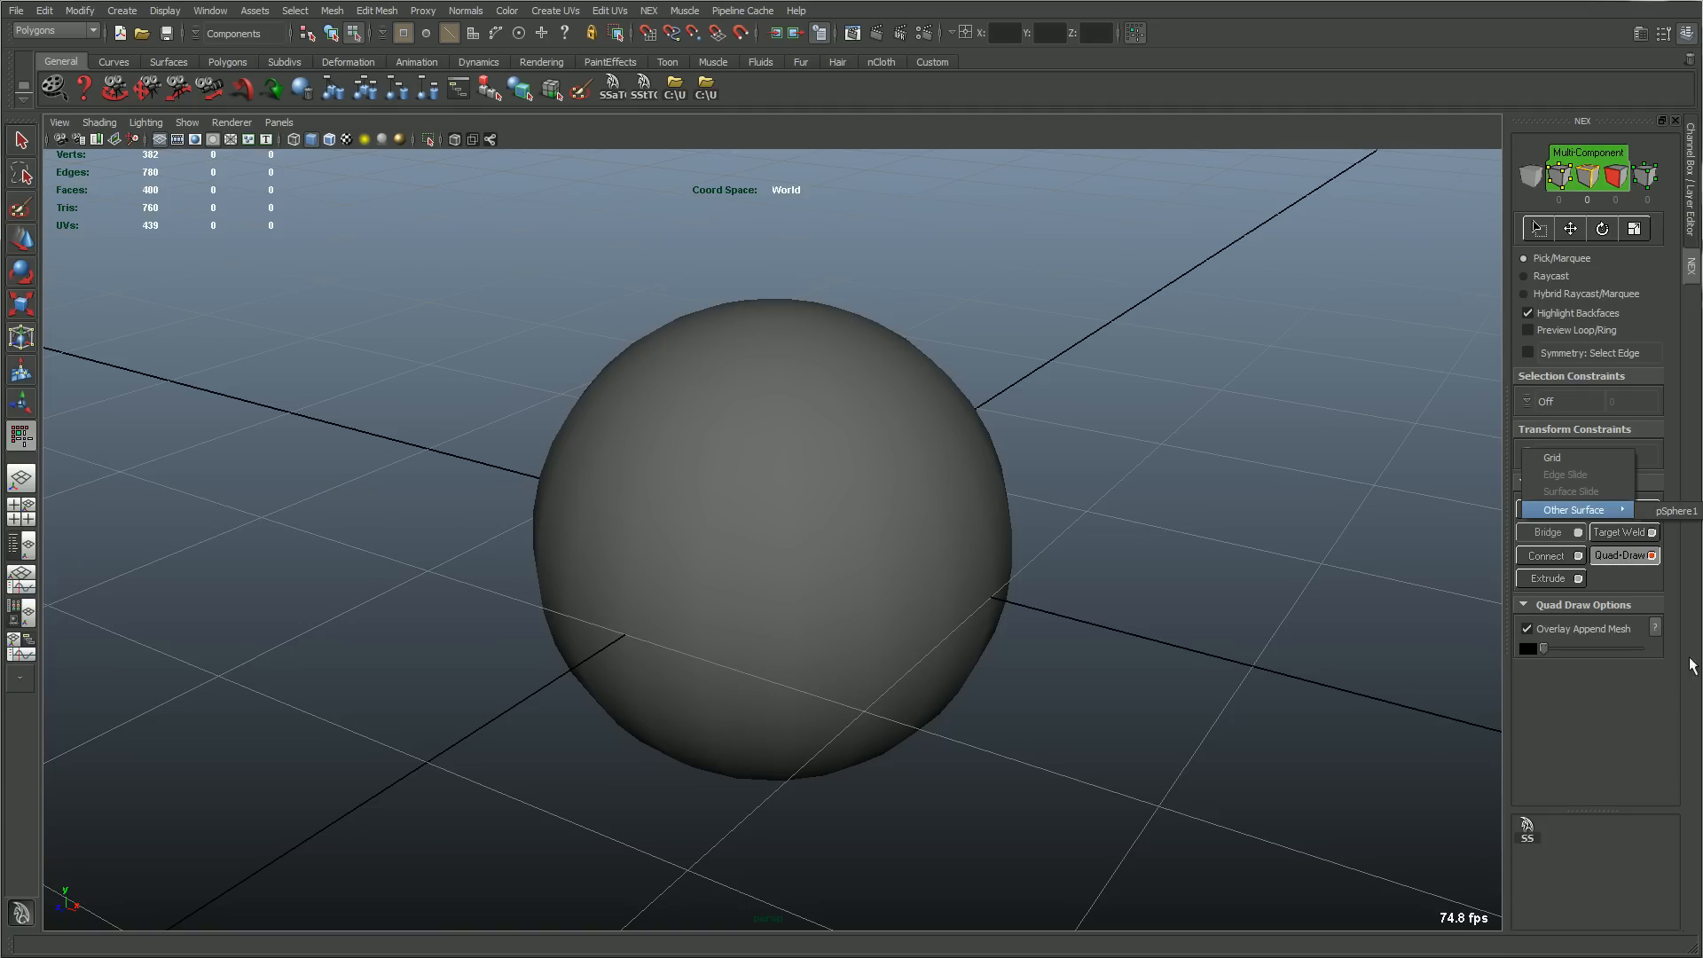
pyautogui.click(1686, 552)
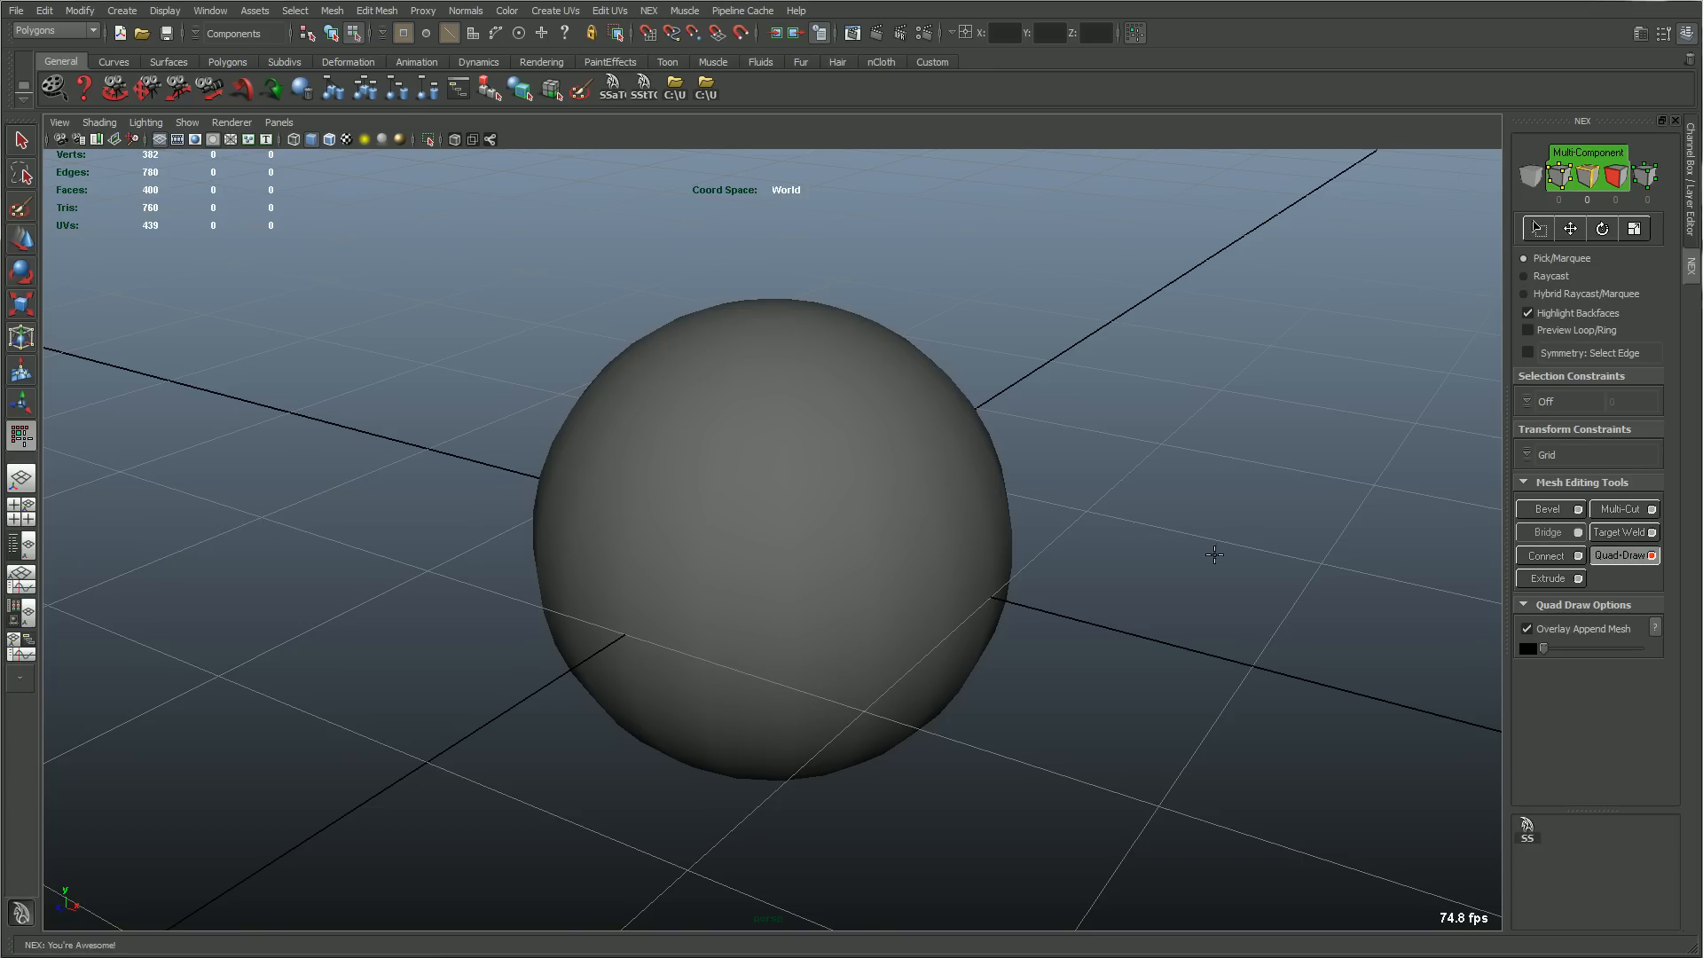
# Leave Quad Draw, delete the sphere and create a polygon cube at the origin instead.
pyautogui.press('w')
pyautogui.click(871, 561)
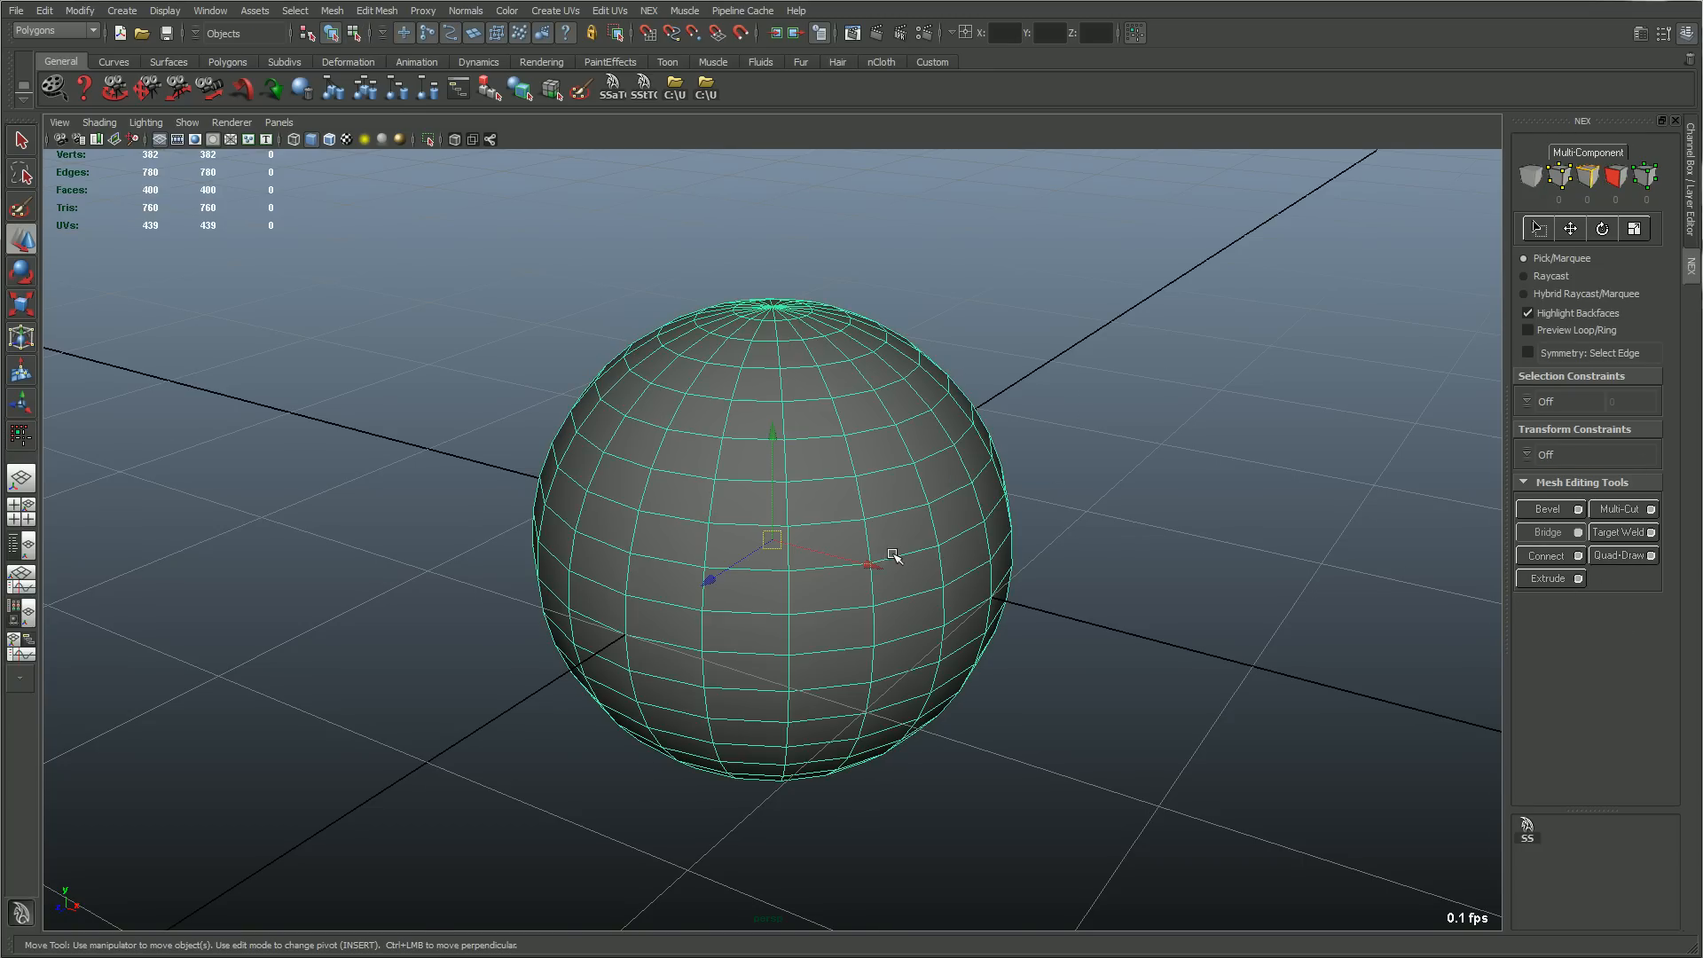
pyautogui.press('Delete')
pyautogui.keyDown('shift'); pyautogui.moveTo(840, 487); pyautogui.dragTo(840, 566, button='right'); pyautogui.keyUp('shift')
pyautogui.scroll(4, 843, 573)
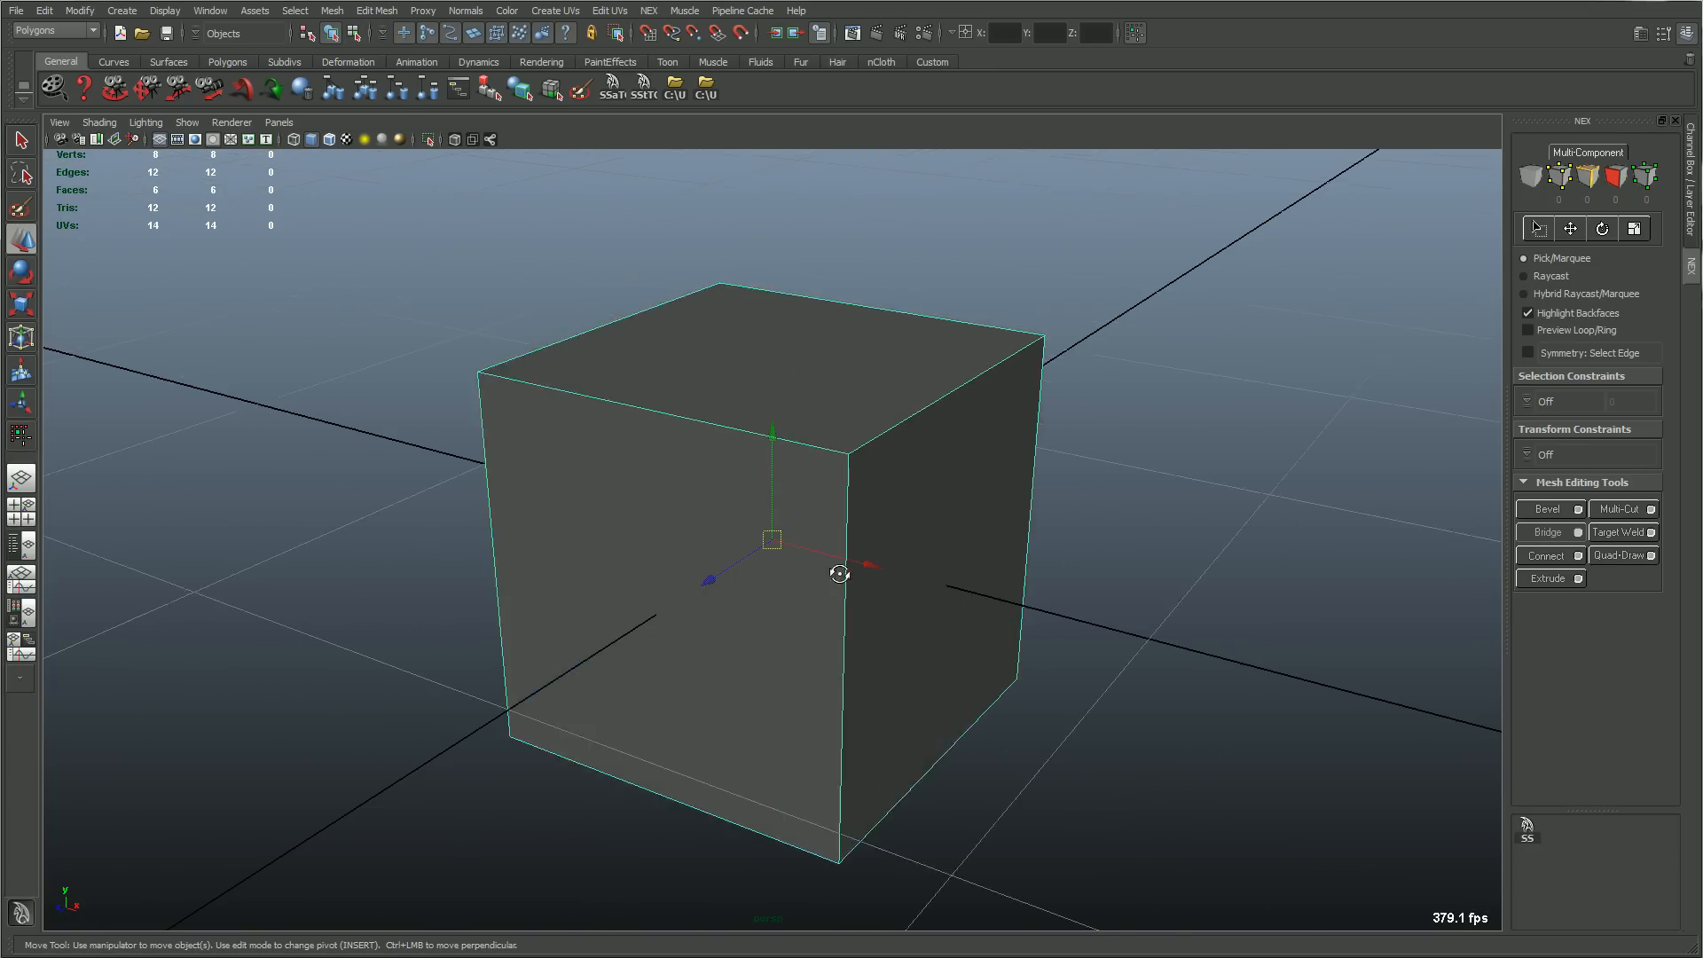
pyautogui.keyDown('alt'); pyautogui.moveTo(839, 574); pyautogui.dragTo(775, 572); pyautogui.keyUp('alt')
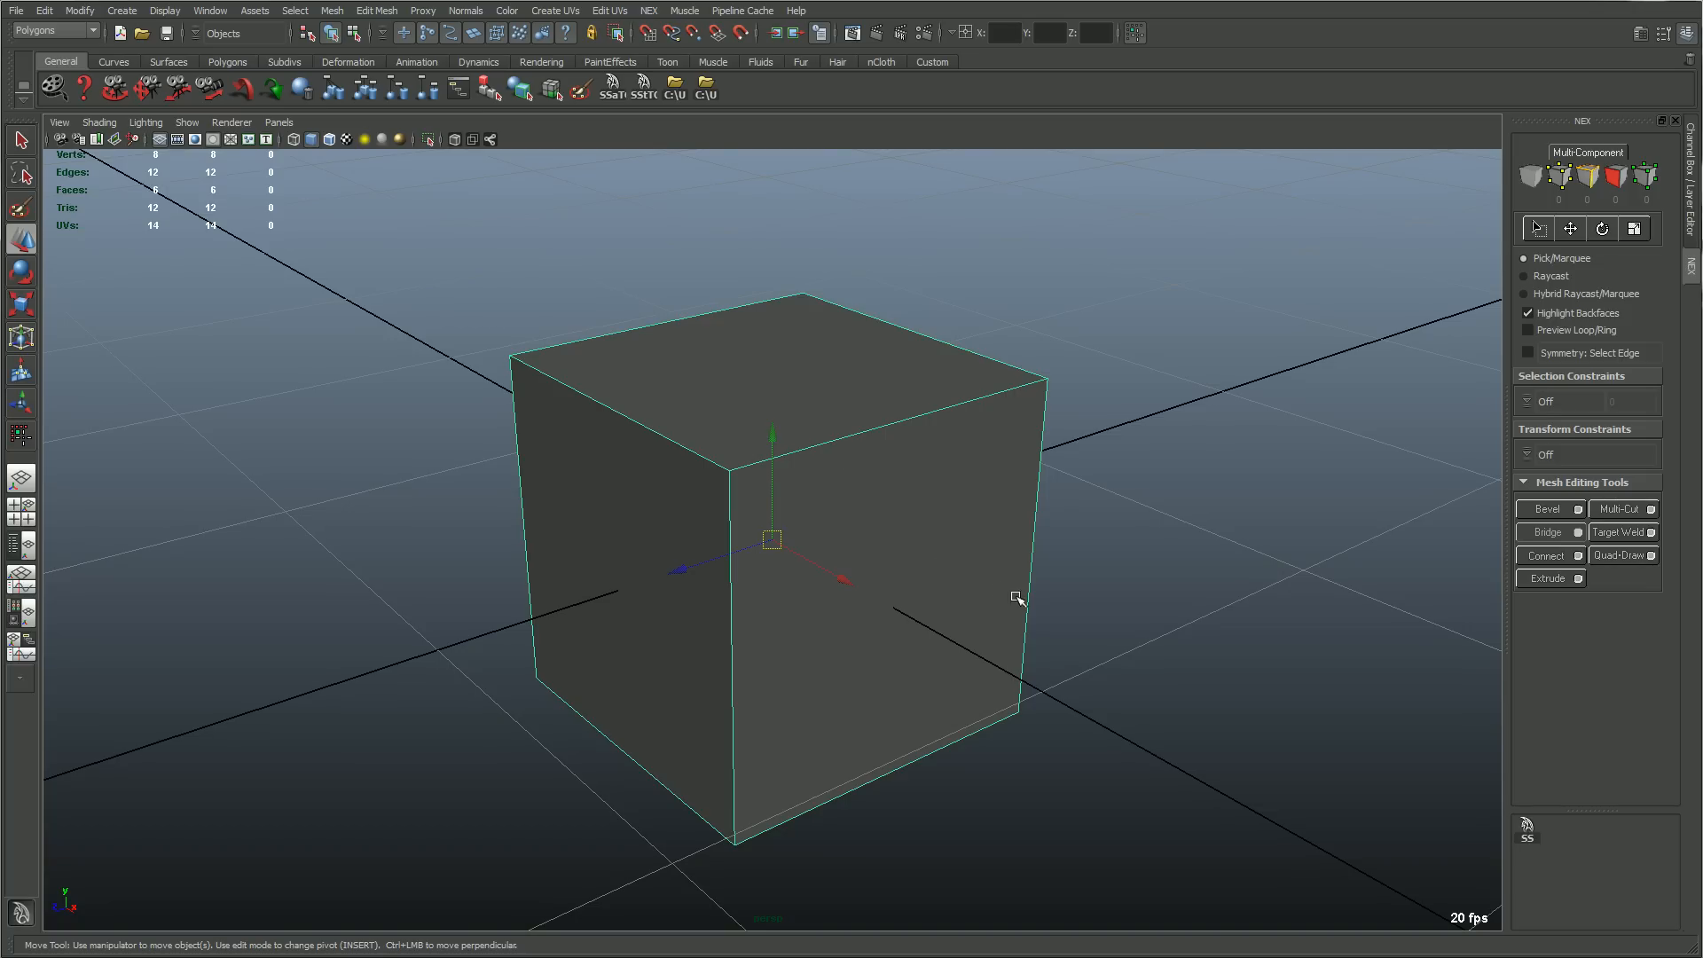
# Review the Keyboard / Mouse settings in the NEX options and close them without saving.
pyautogui.click(648, 11)
pyautogui.click(666, 181)
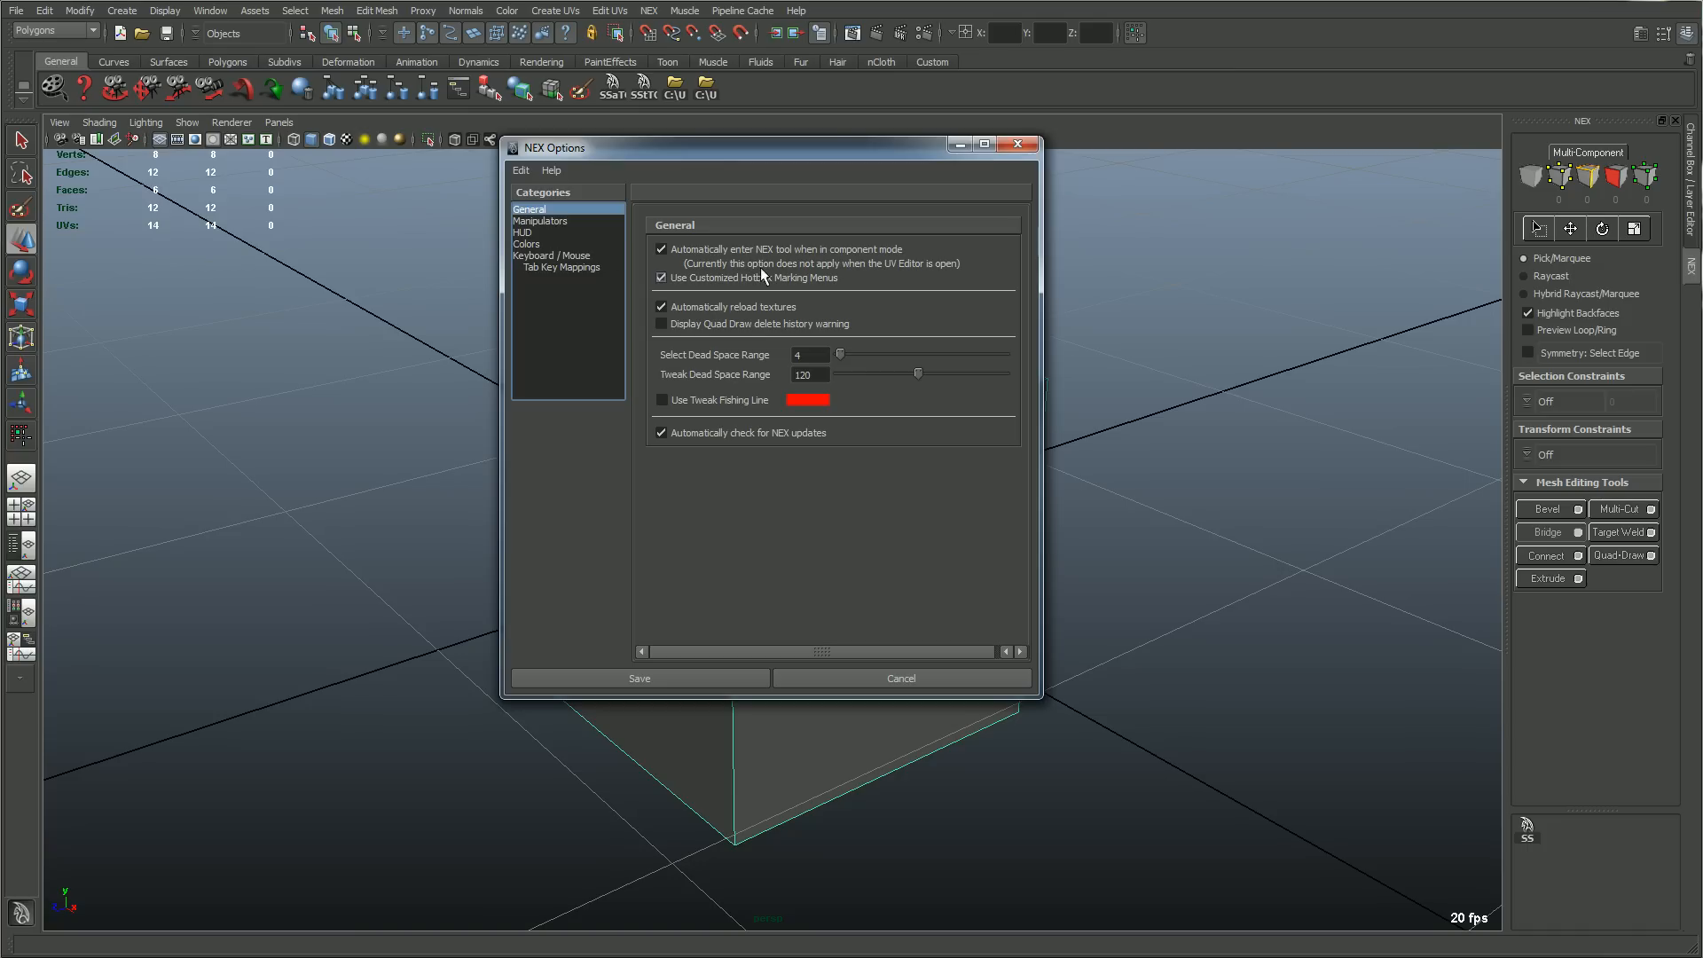
pyautogui.click(568, 255)
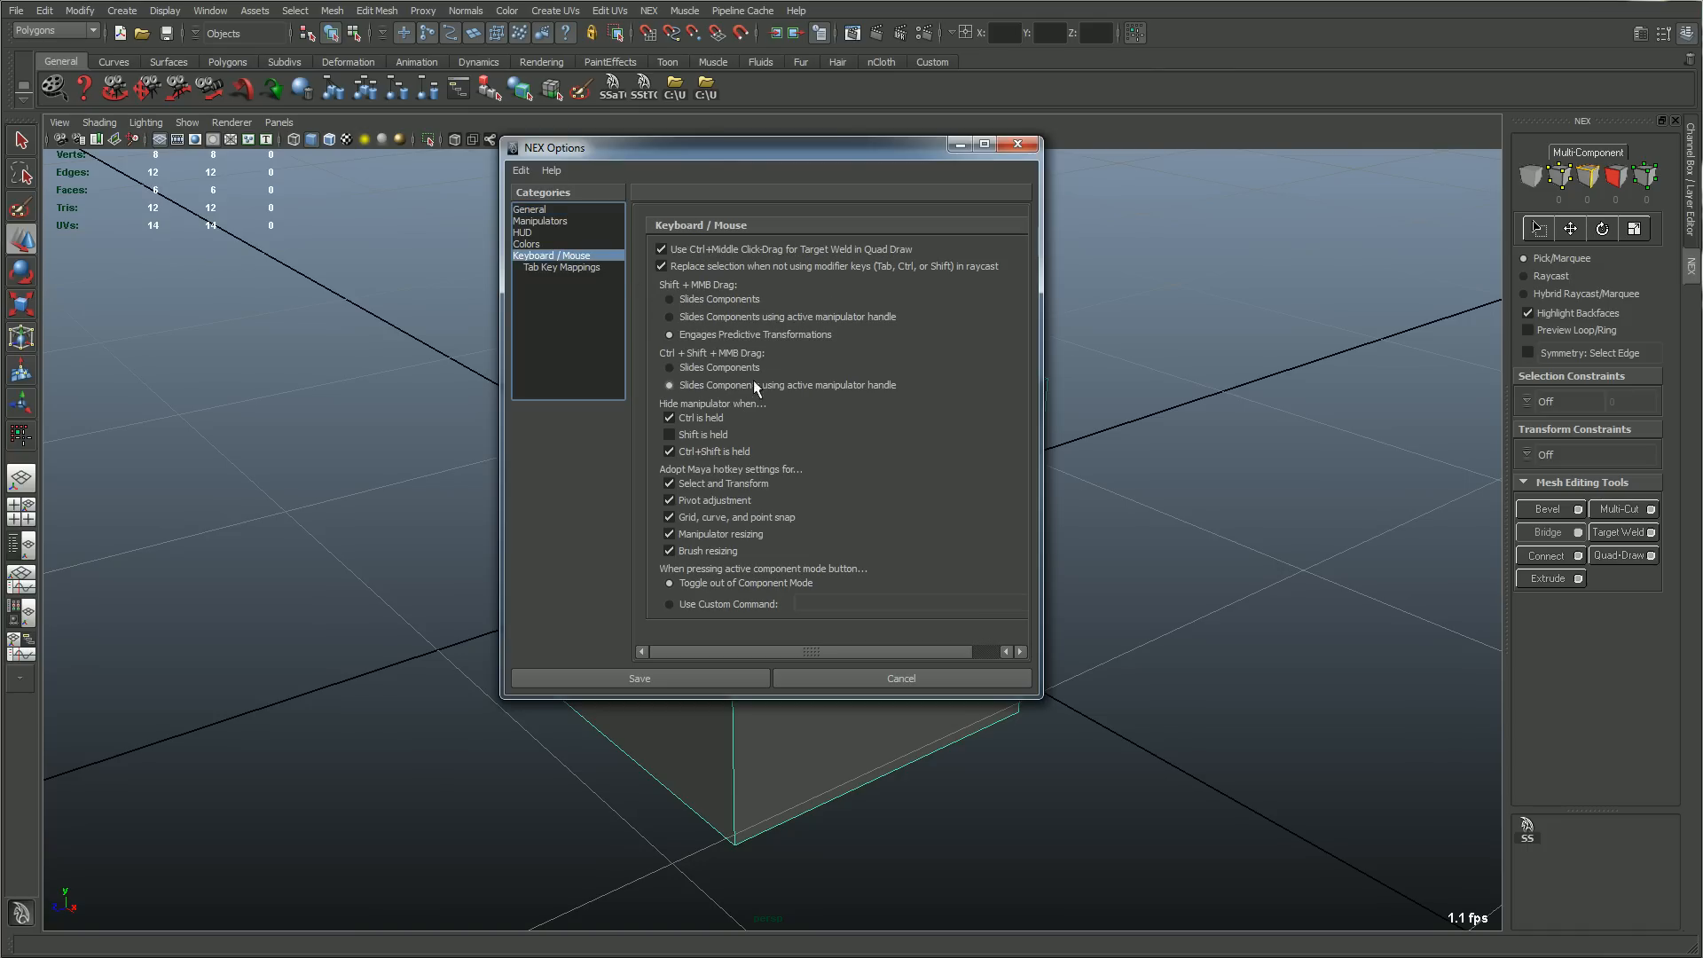
pyautogui.moveTo(752, 152); pyautogui.dragTo(618, 206)
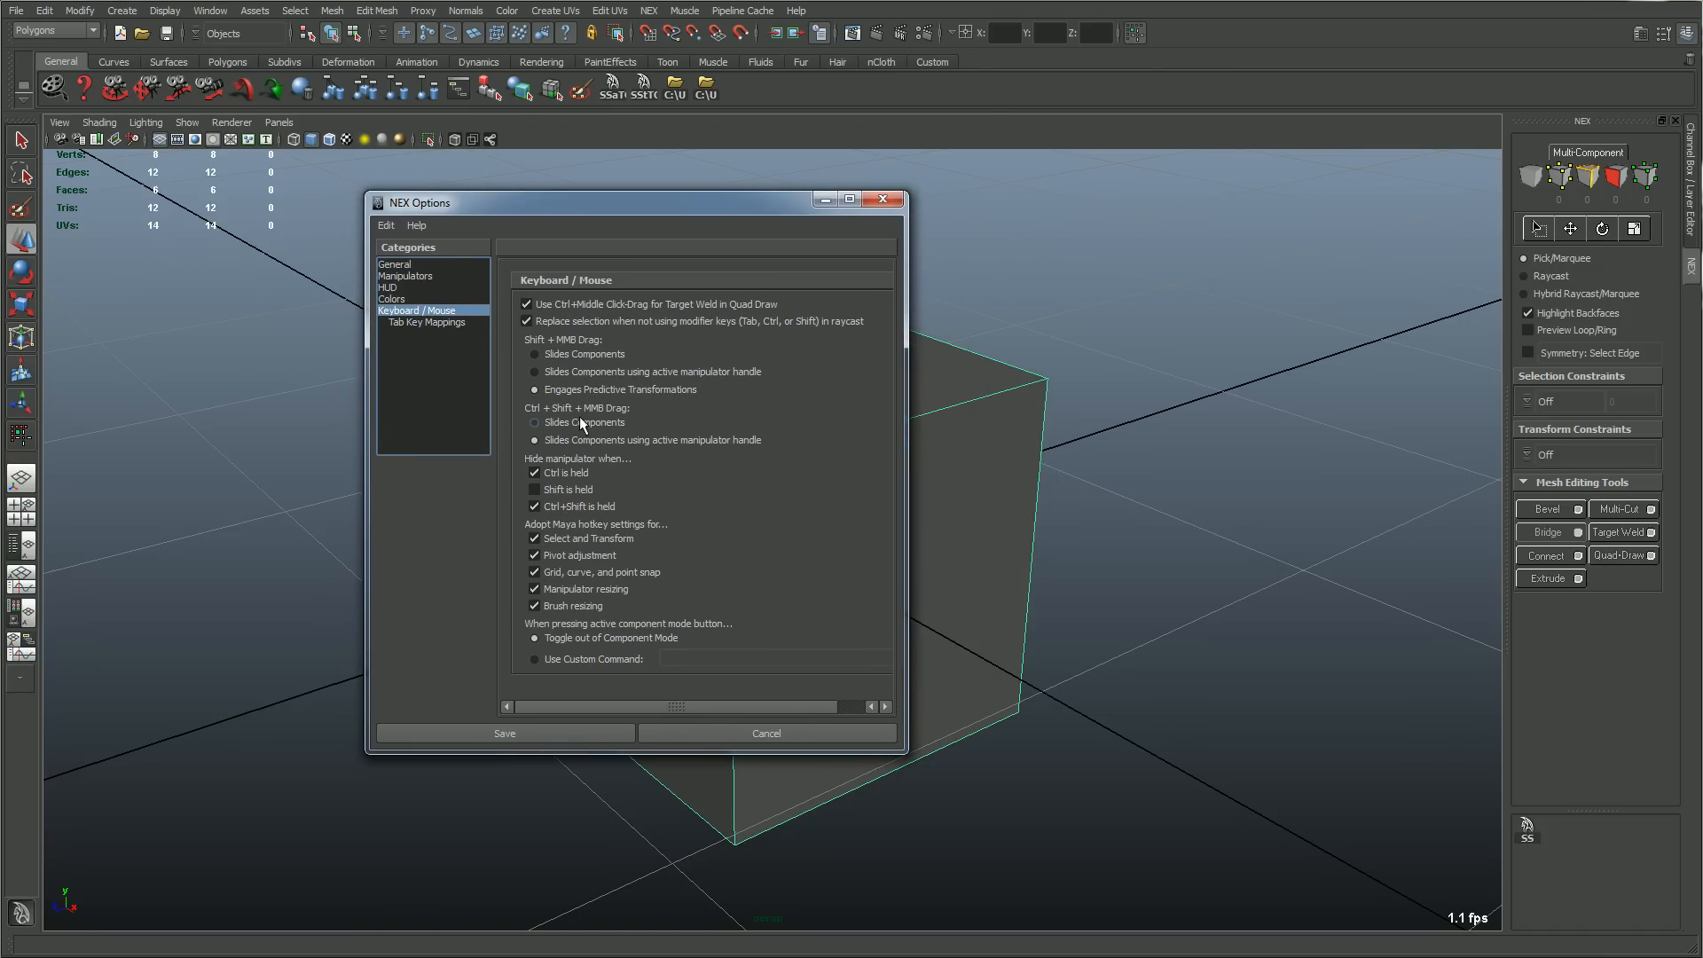
pyautogui.moveTo(720, 206); pyautogui.dragTo(1282, 221)
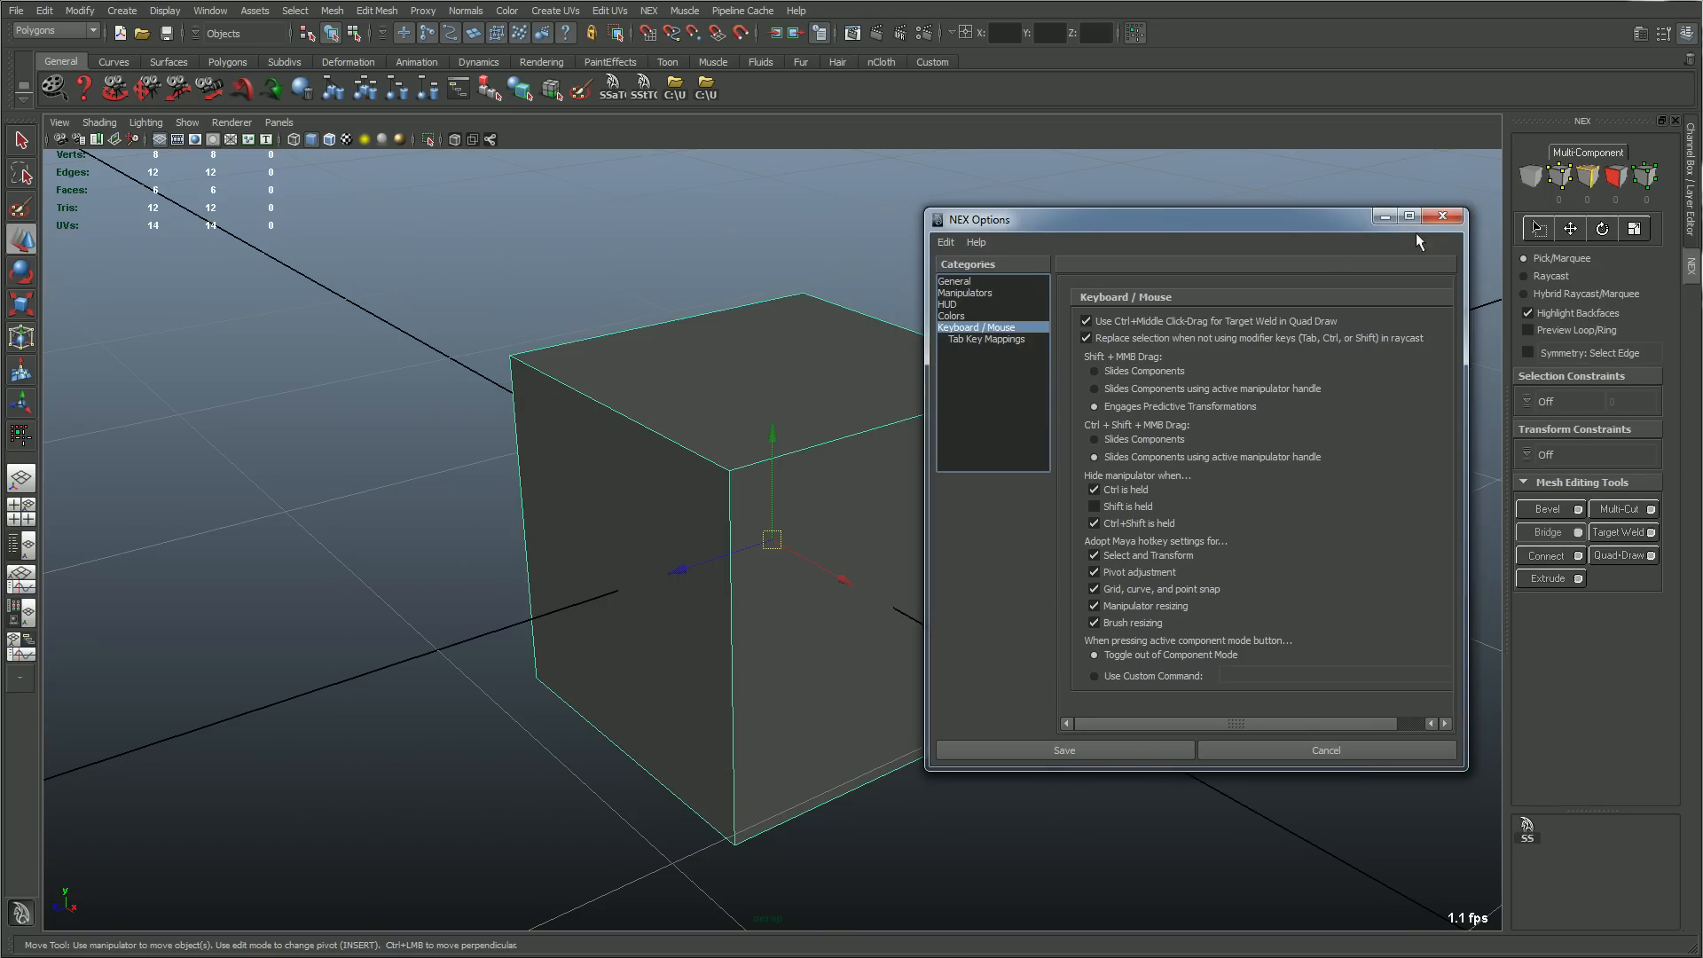
pyautogui.click(1445, 214)
# Query in the Hotkey Editor's NEX category which command the z key is assigned to.
pyautogui.keyDown('alt'); pyautogui.moveTo(898, 451); pyautogui.dragTo(849, 436); pyautogui.keyUp('alt')
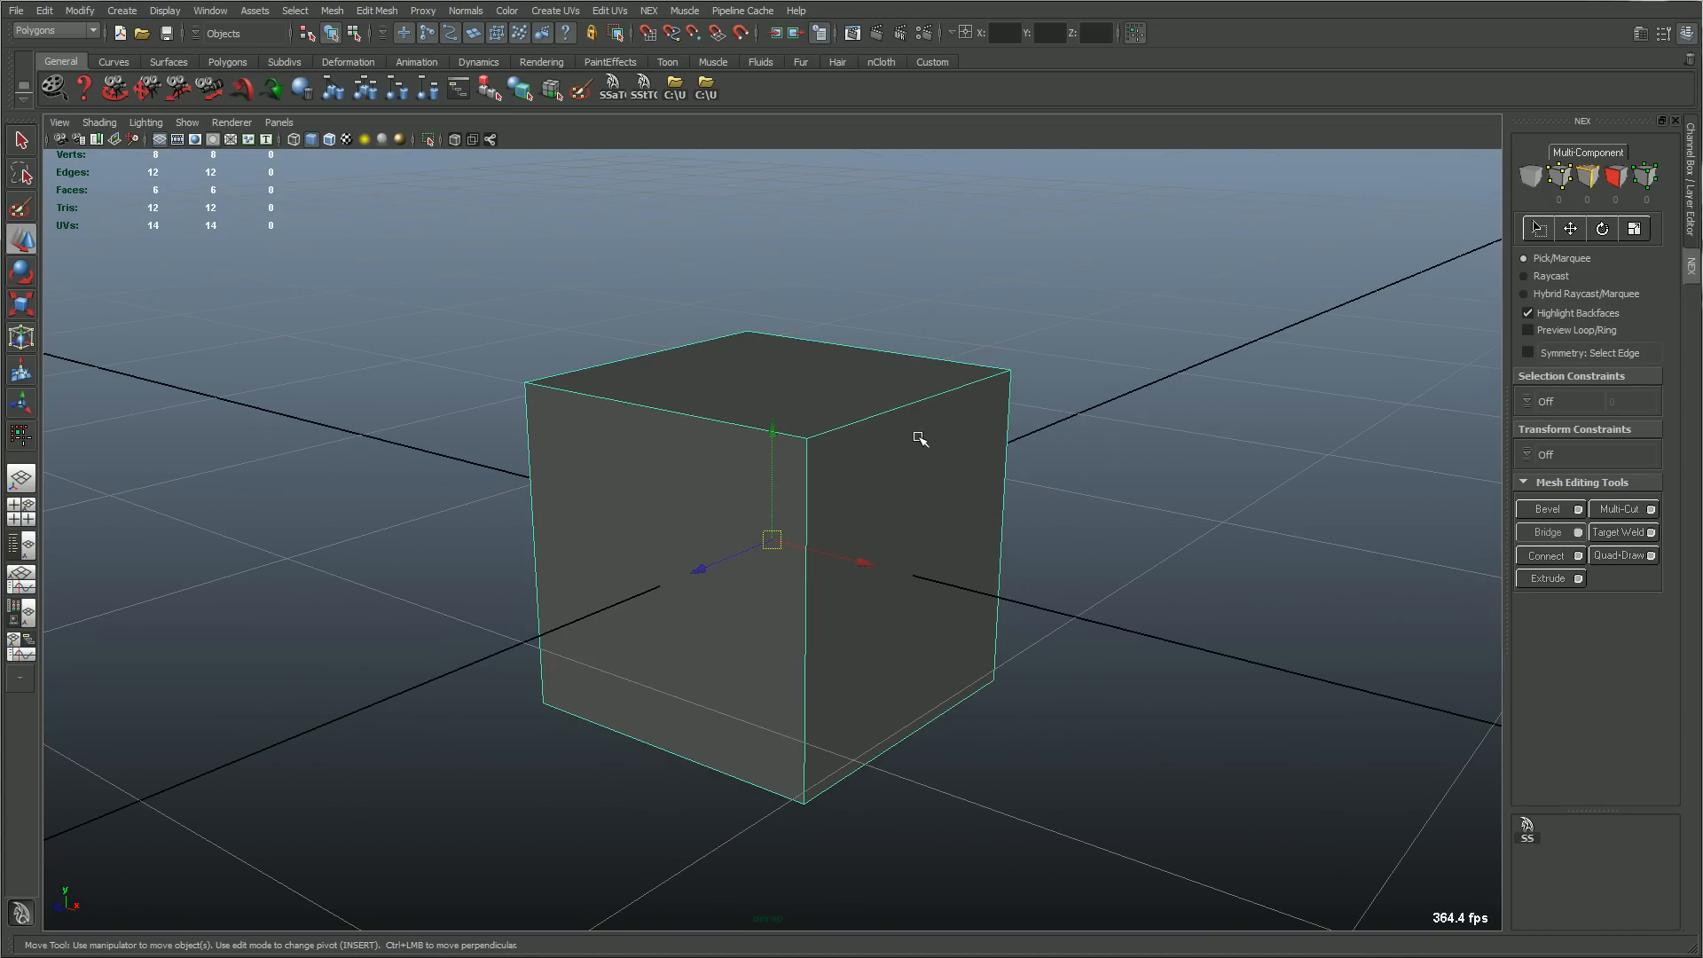
pyautogui.click(294, 10)
pyautogui.moveTo(332, 11)
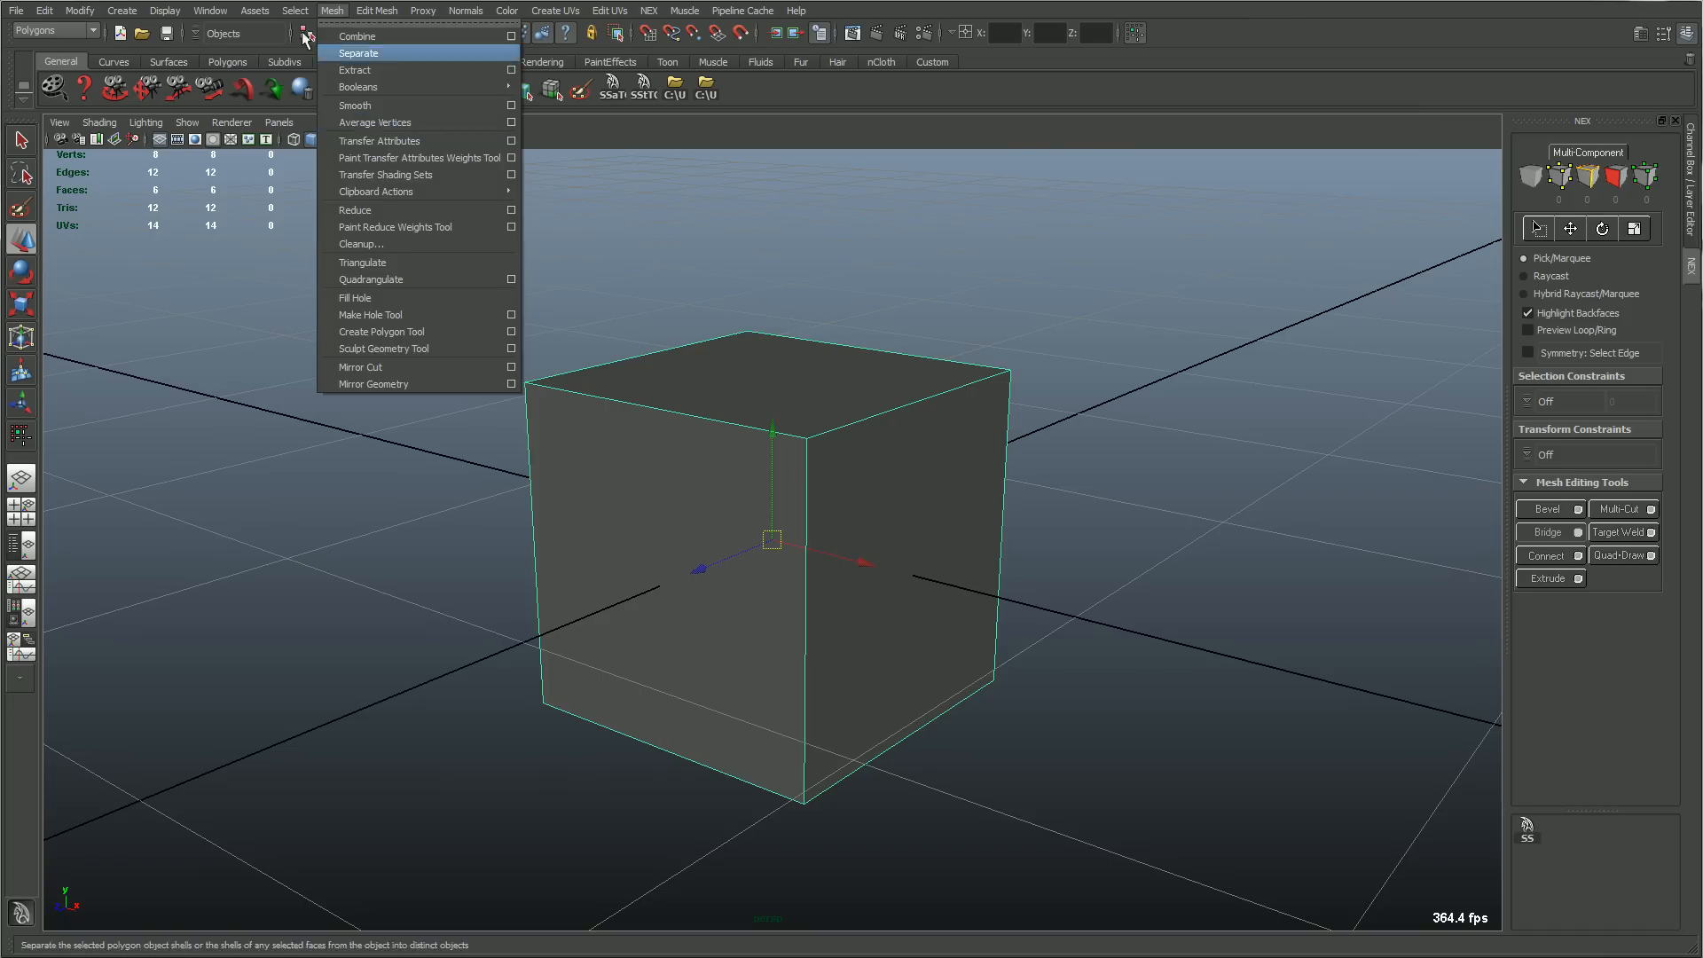
pyautogui.moveTo(211, 11)
pyautogui.moveTo(348, 99)
pyautogui.click(449, 163)
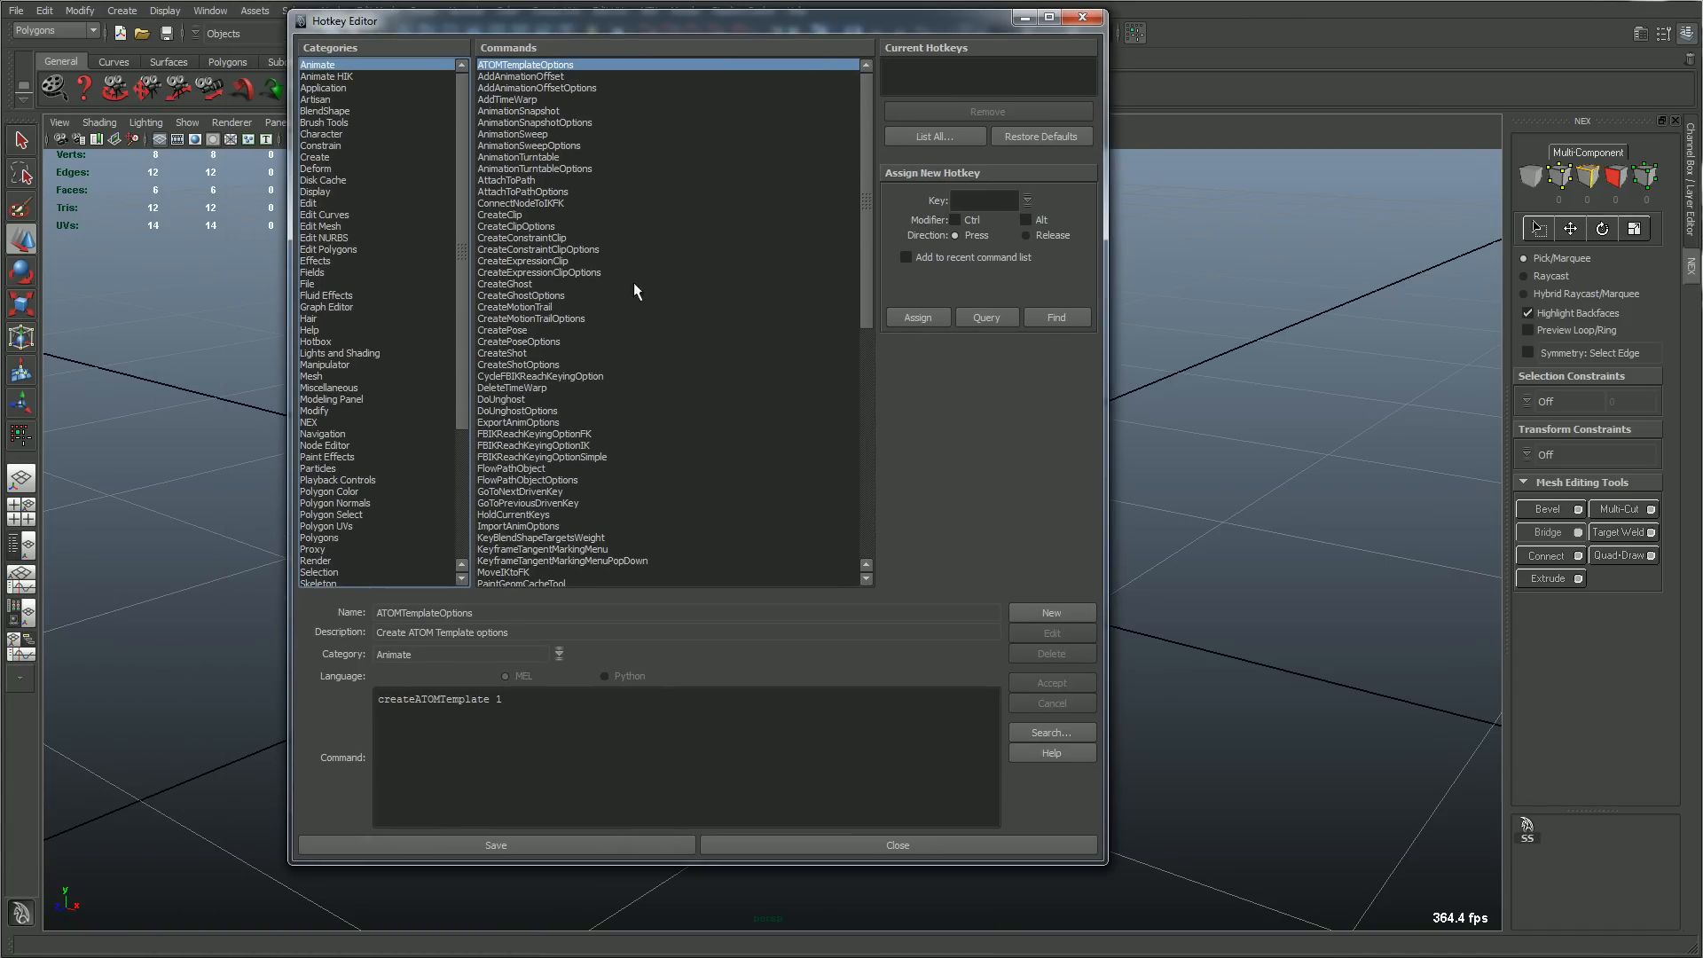
pyautogui.scroll(-5, 450, 387)
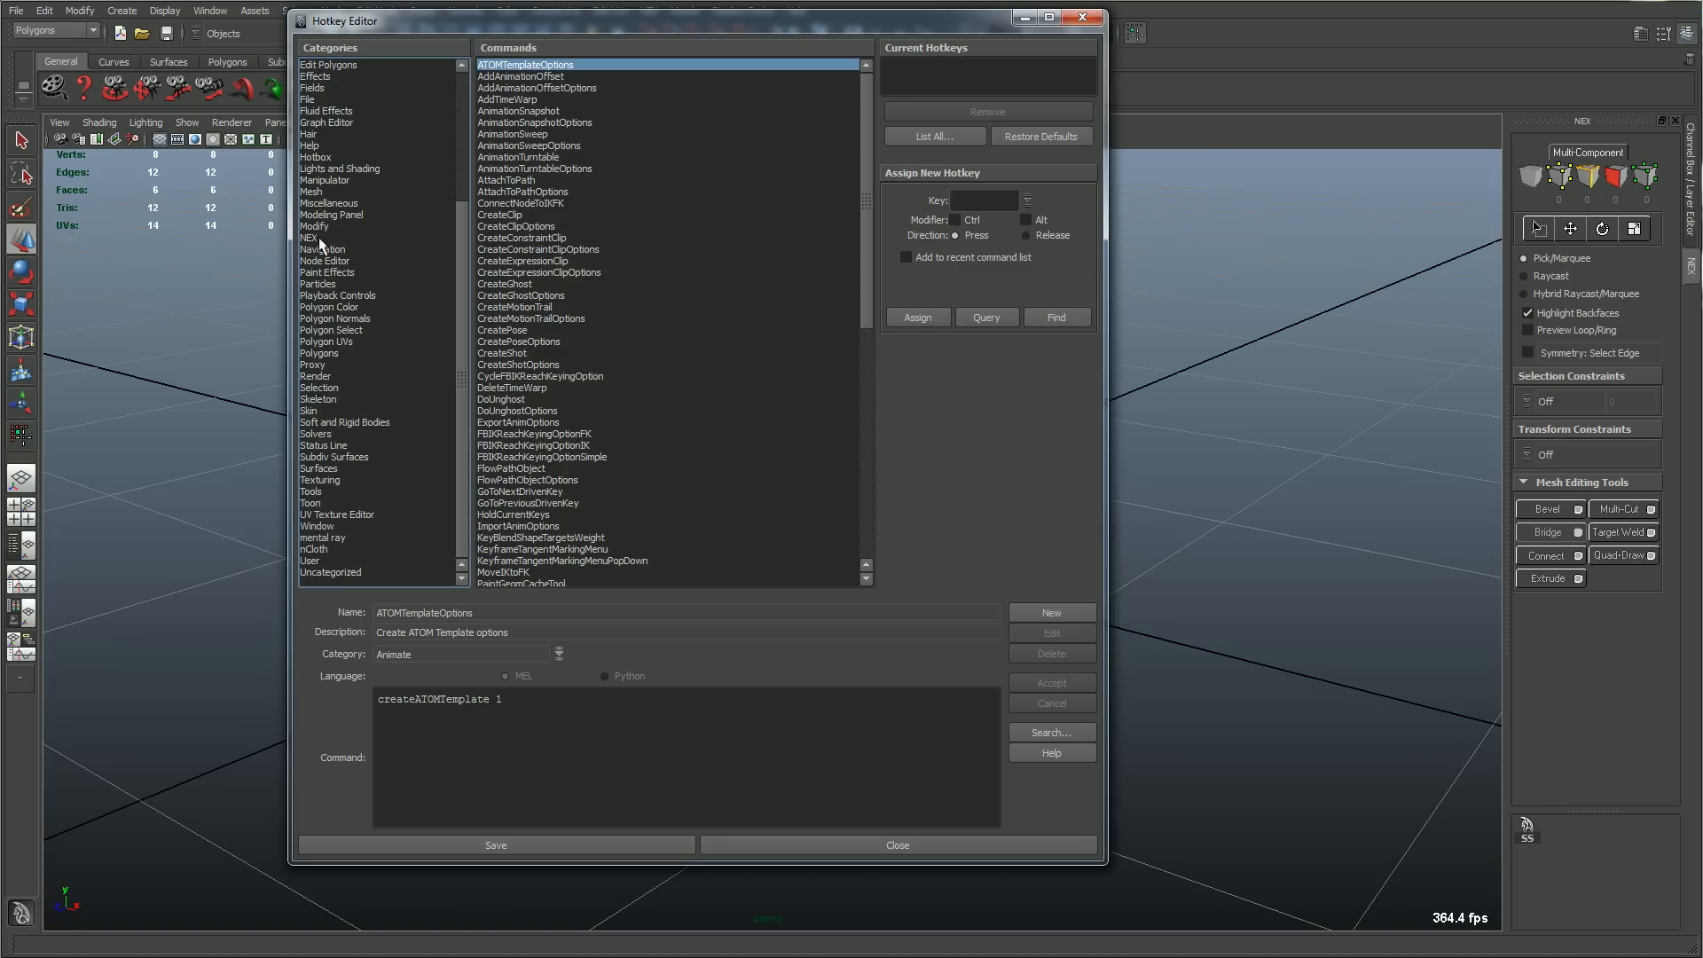
pyautogui.click(317, 238)
pyautogui.click(985, 200)
pyautogui.write('z')
pyautogui.click(987, 317)
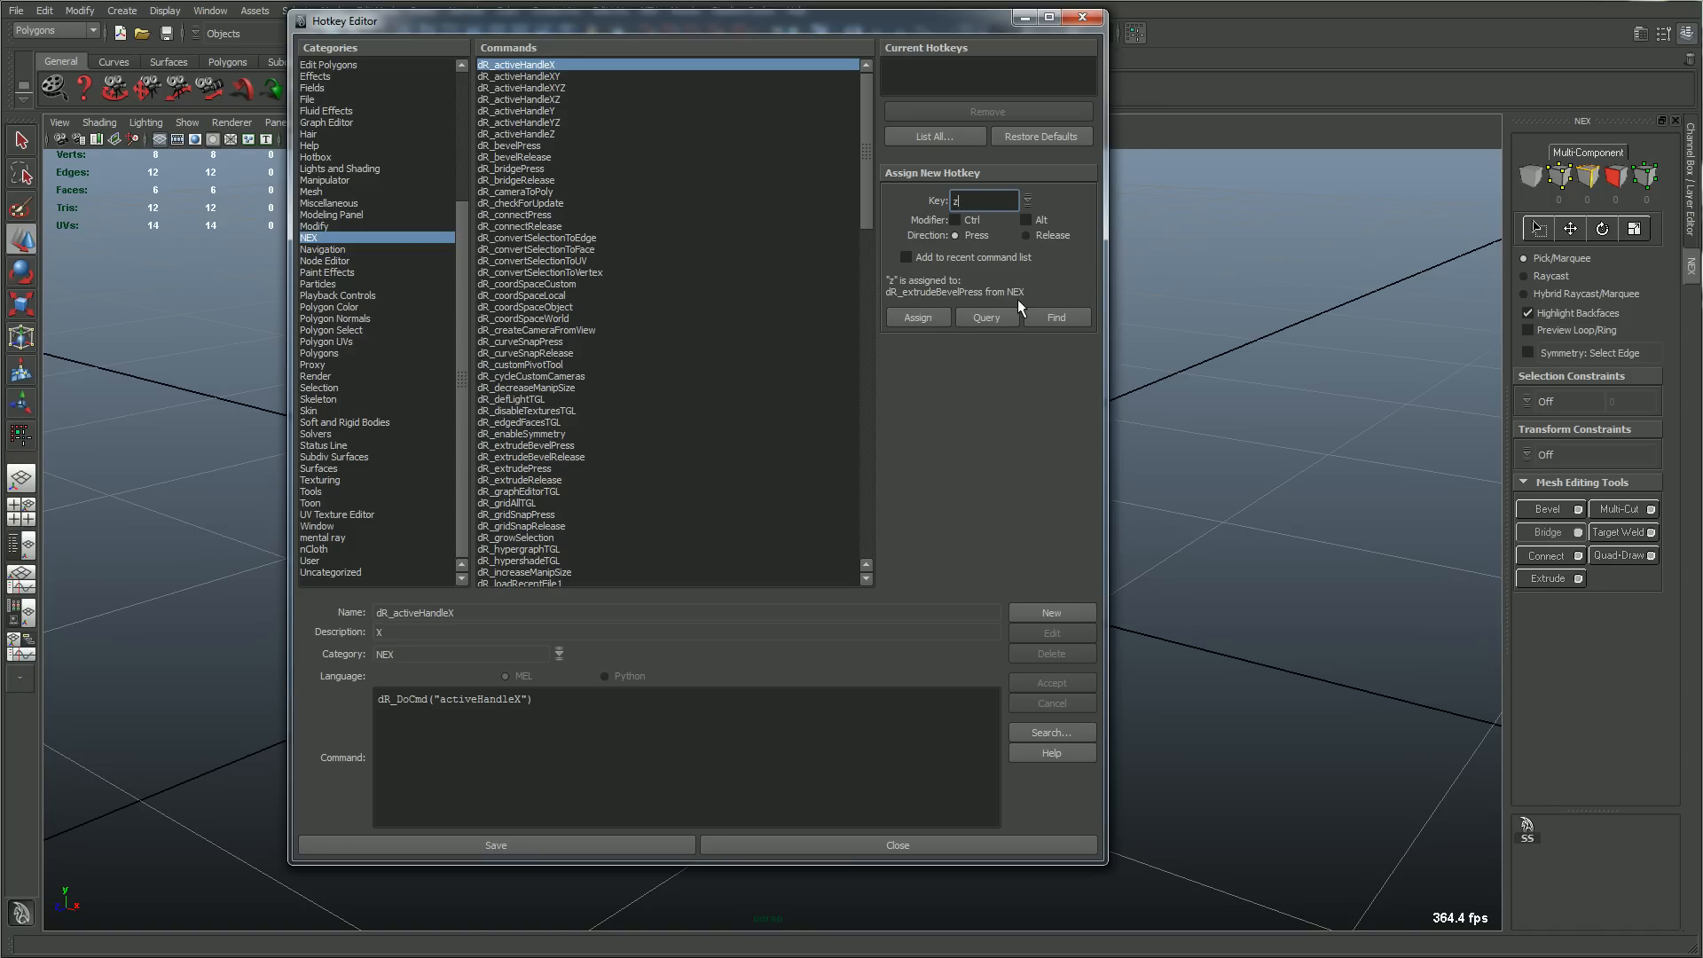
pyautogui.click(1082, 18)
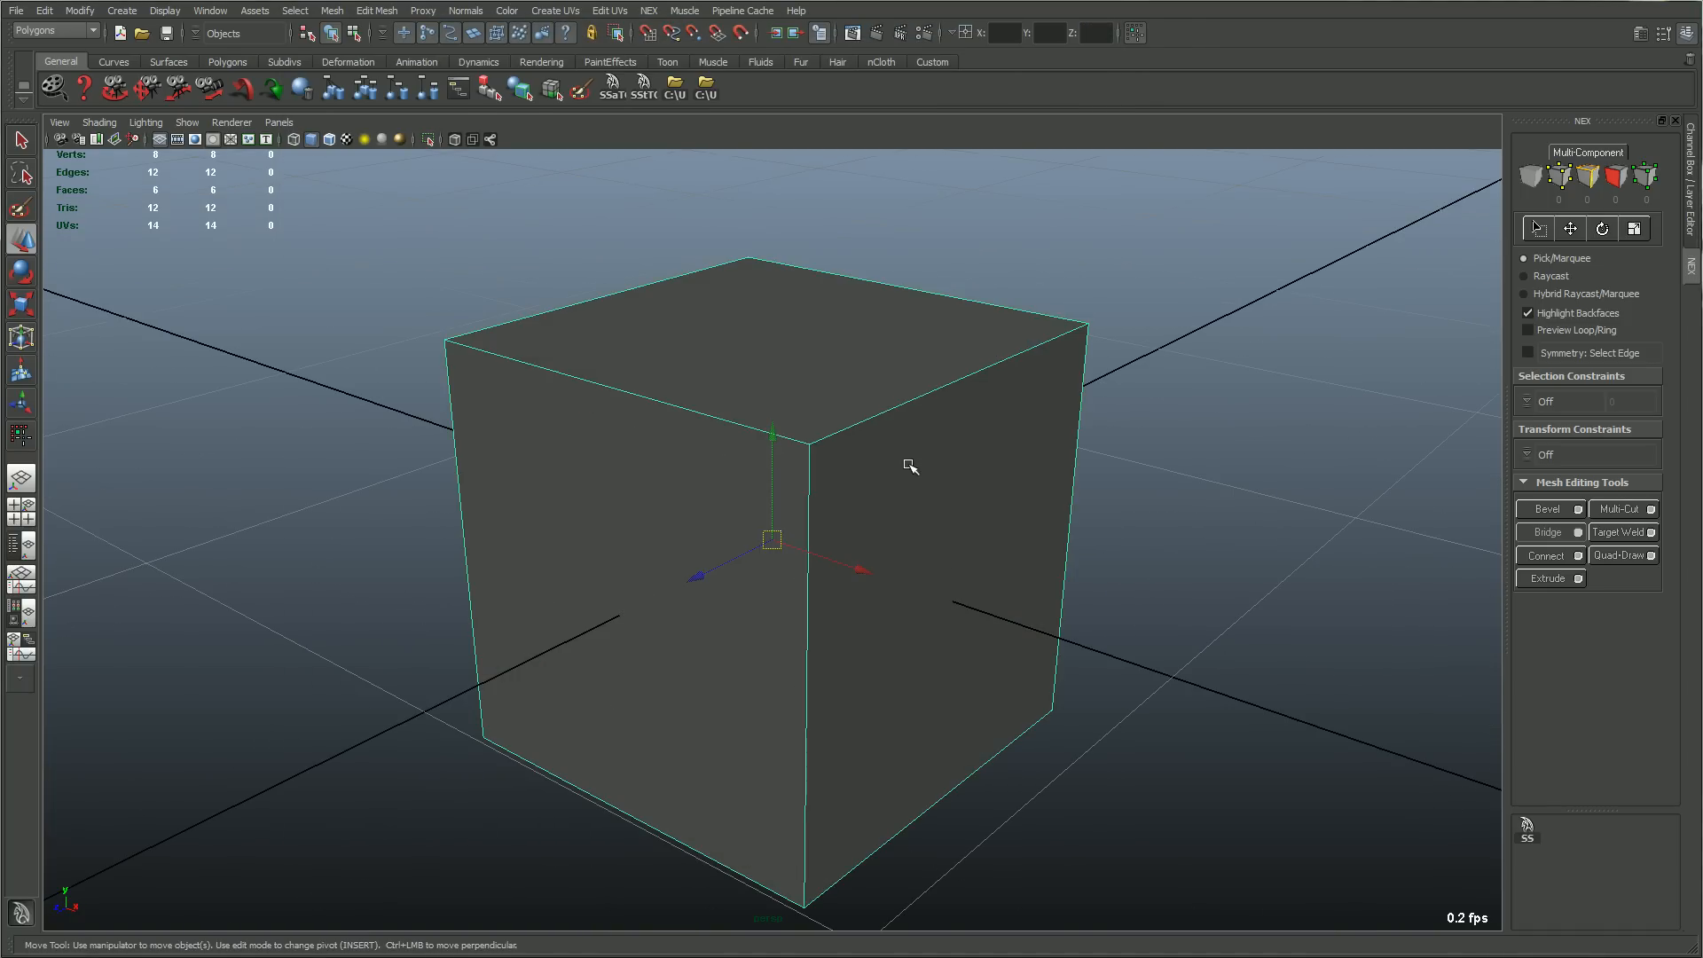
# Enable multi-component mode and extrude the cube's upper front corner vertex with a width of about 0.43.
pyautogui.moveTo(909, 493); pyautogui.dragTo(807, 489, button='right')
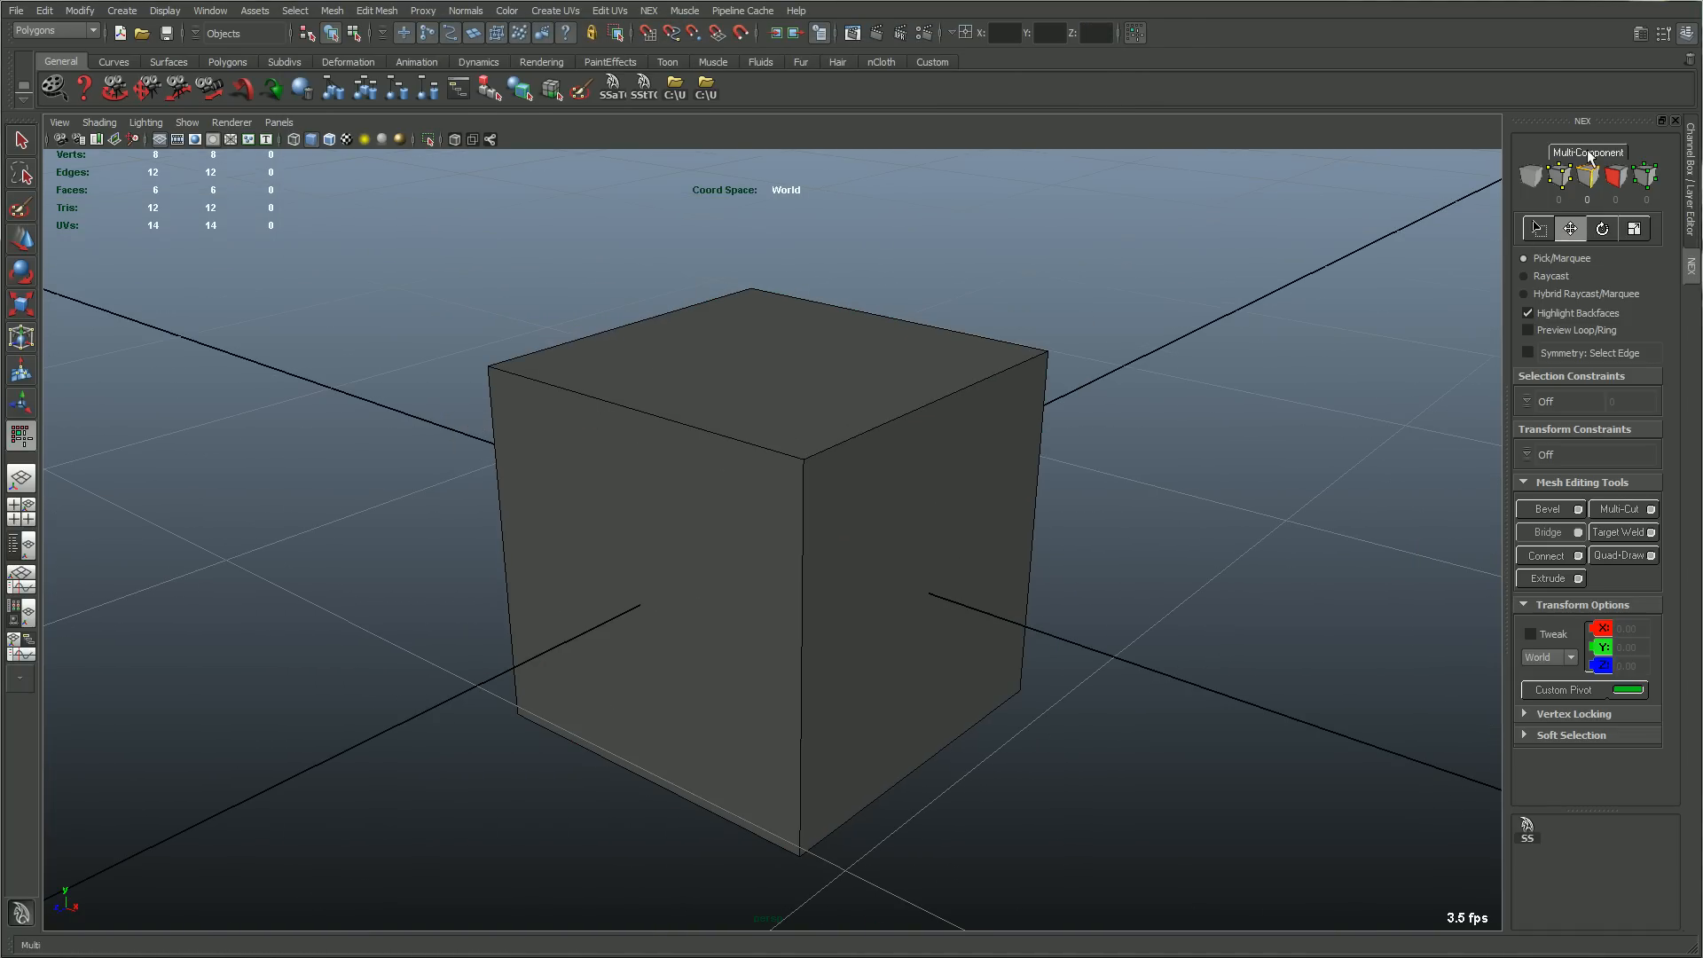
pyautogui.click(1588, 153)
pyautogui.keyDown('alt'); pyautogui.moveTo(1109, 473); pyautogui.dragTo(913, 482); pyautogui.keyUp('alt')
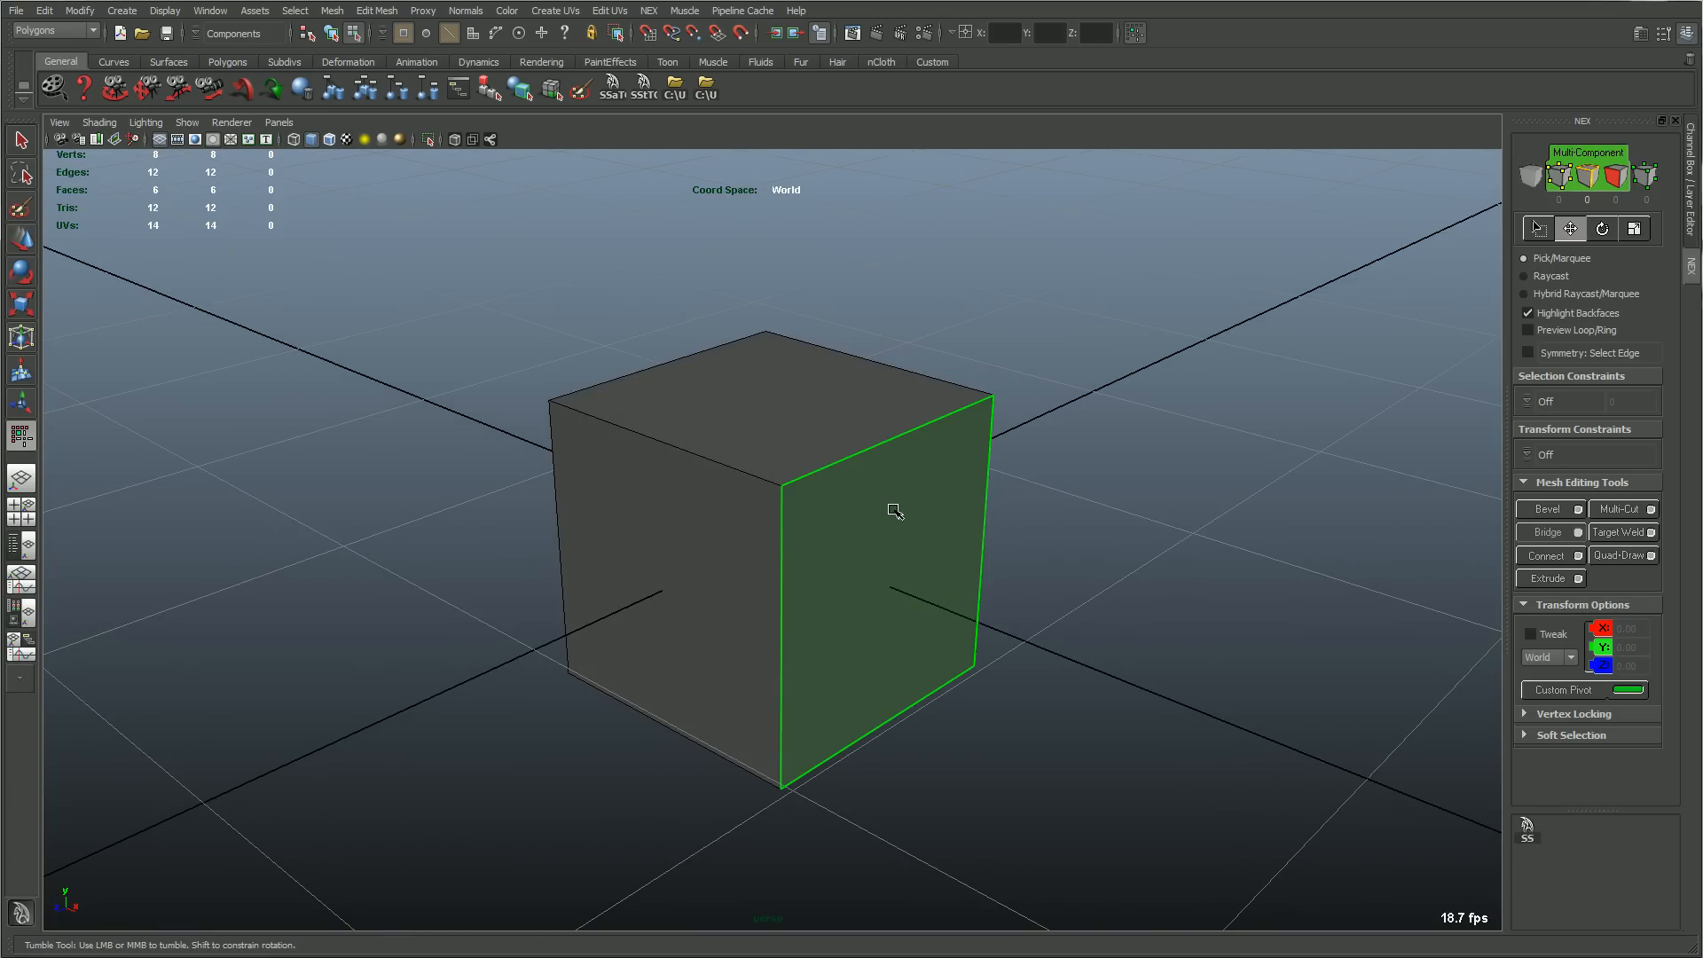
pyautogui.moveTo(863, 535)
pyautogui.keyDown('alt'); pyautogui.mouseDown()
pyautogui.moveTo(790, 536)
pyautogui.moveTo(880, 556)
pyautogui.mouseUp(); pyautogui.keyUp('alt')
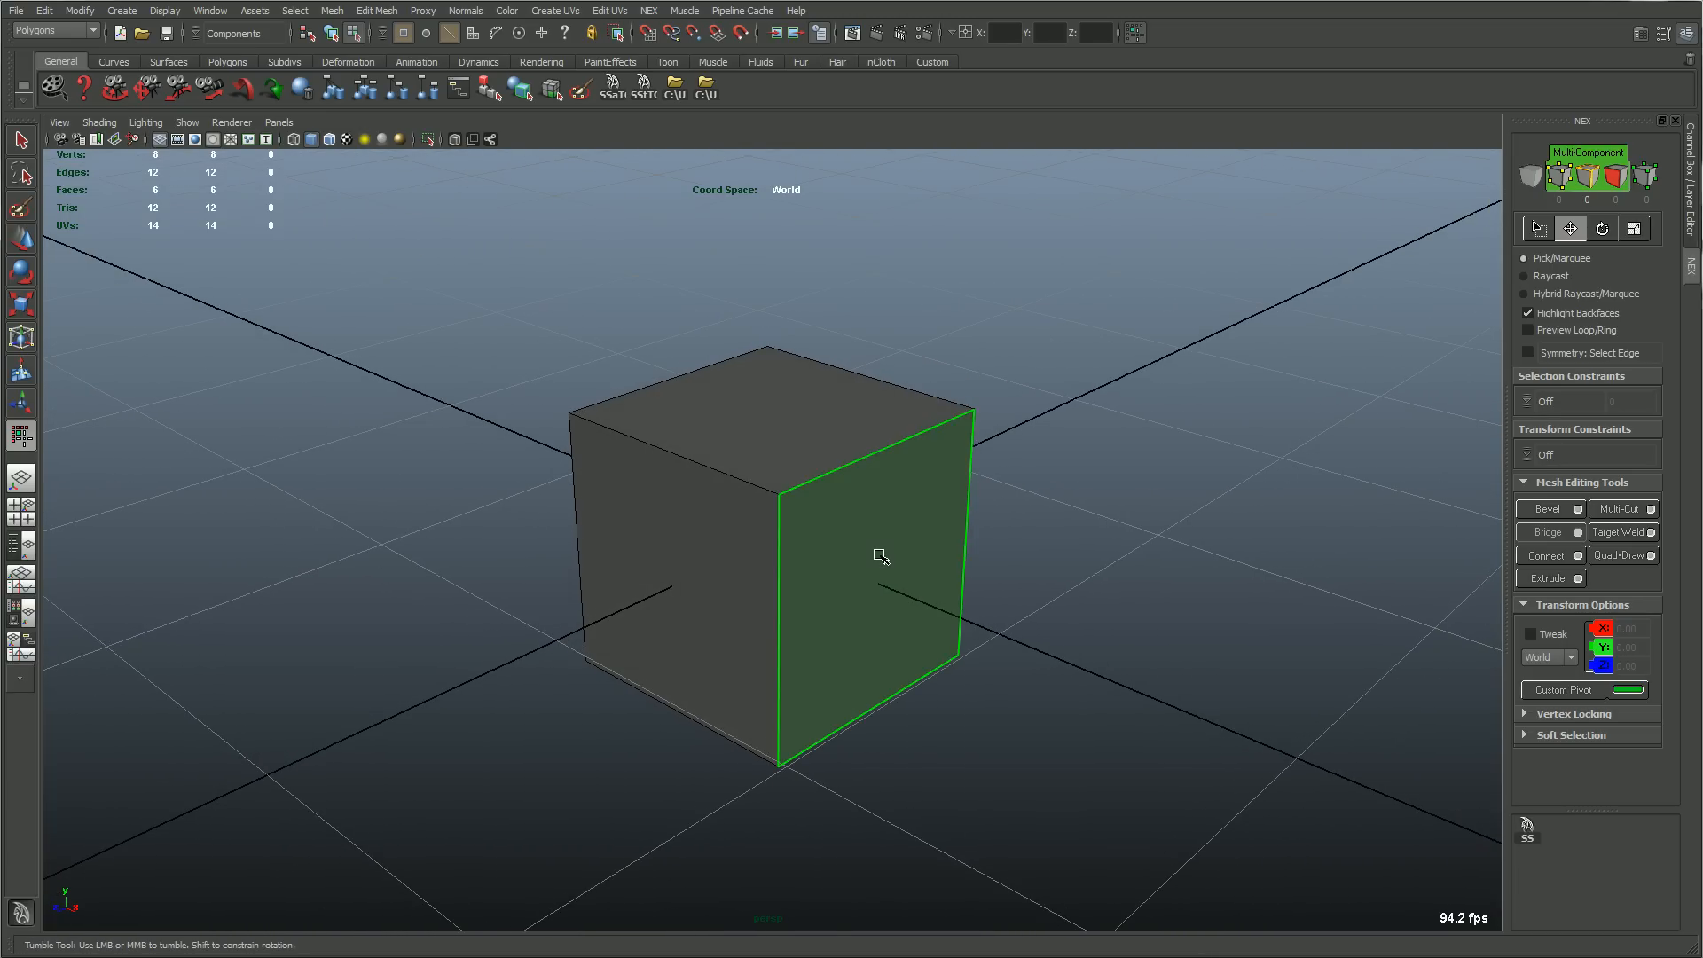
pyautogui.hotkey('ctrl', 'e')
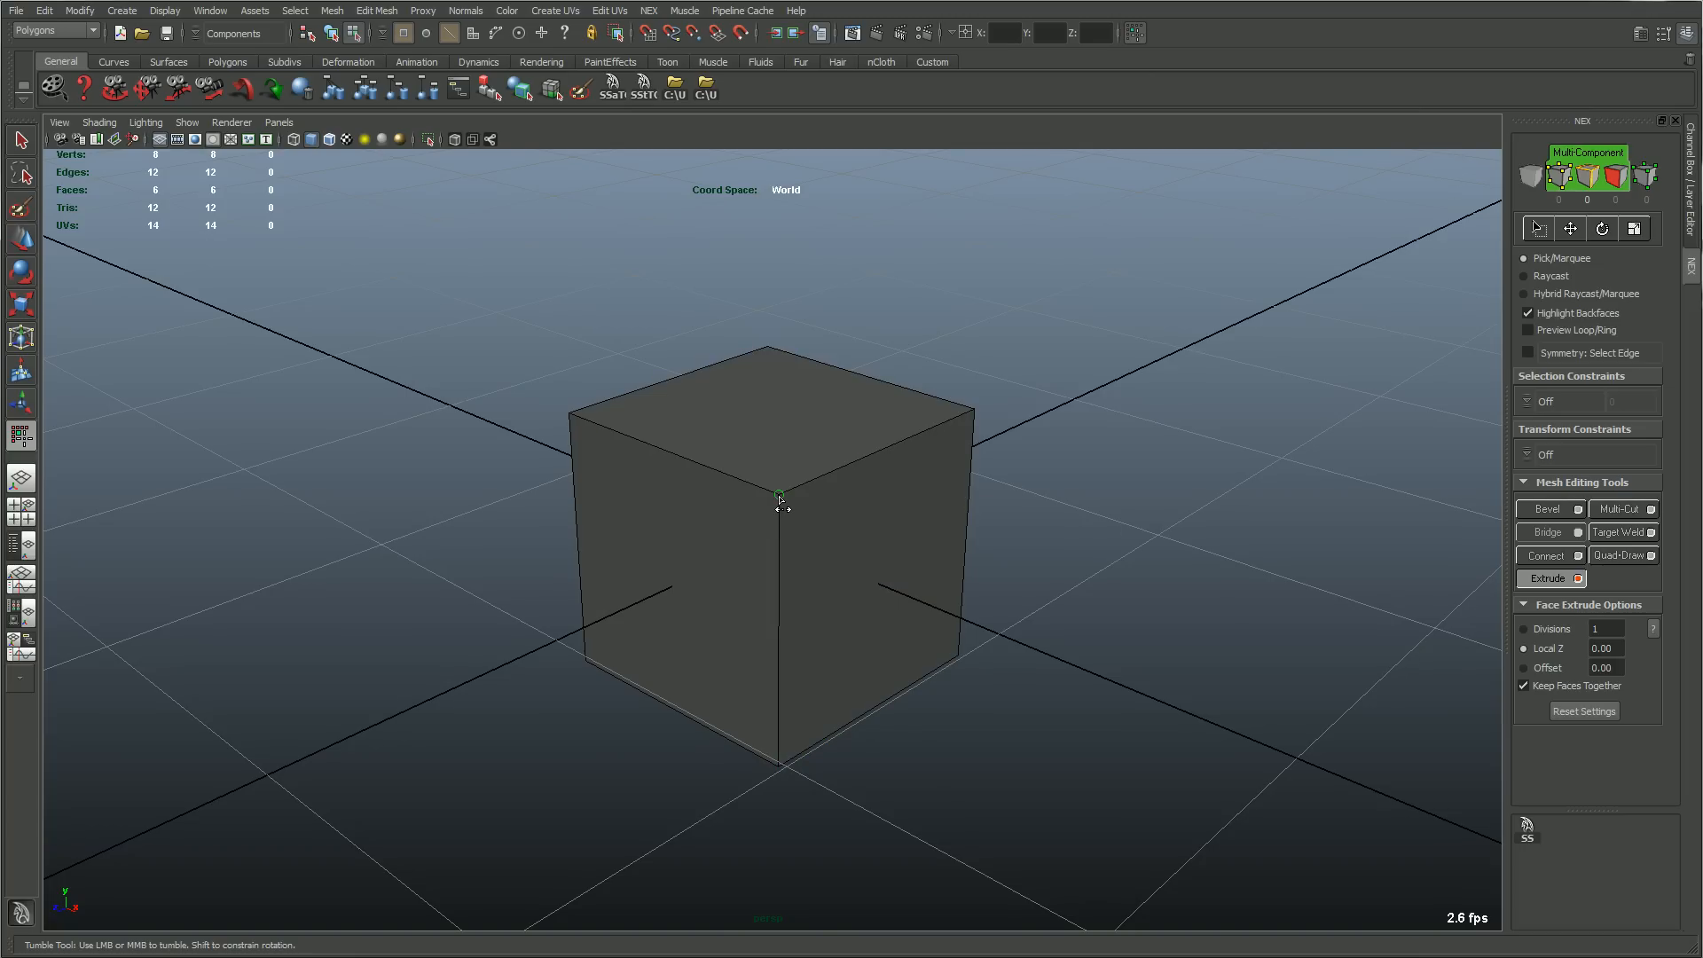
pyautogui.moveTo(779, 495); pyautogui.dragTo(840, 497)
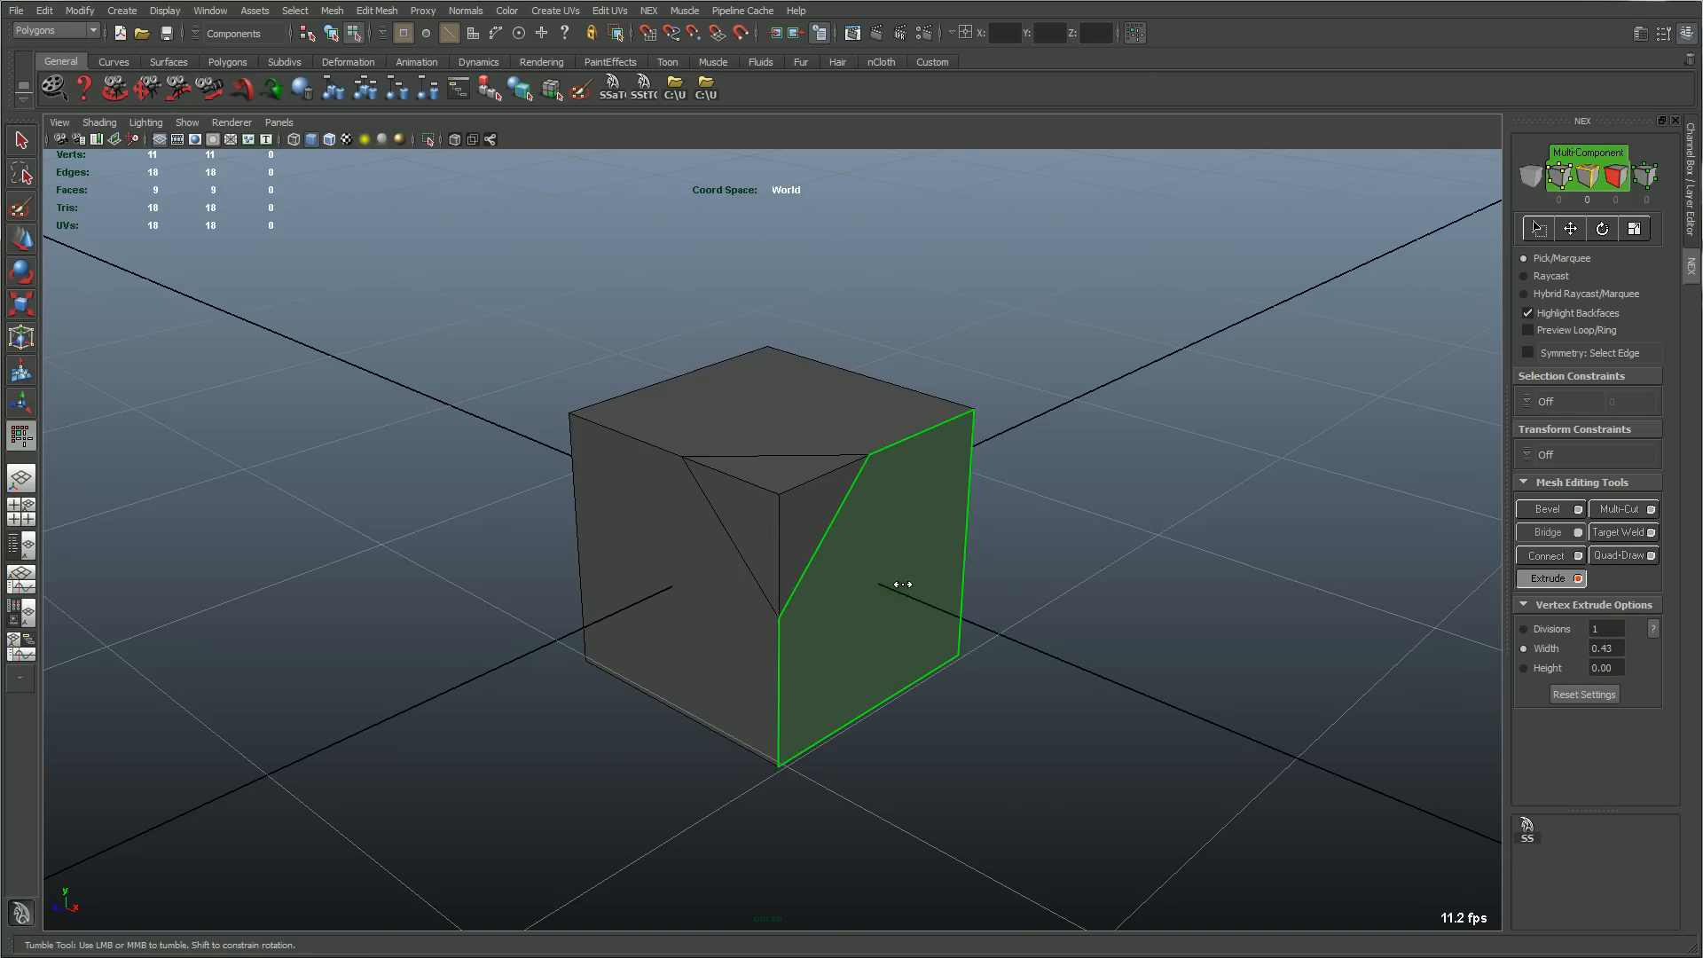
# Extrude the side face next to the cut corner by about 0.74 and bevel its outer upper edge with an offset of about 0.448.
pyautogui.moveTo(902, 584); pyautogui.dragTo(1103, 615)
pyautogui.moveTo(1111, 513); pyautogui.dragTo(1173, 510)
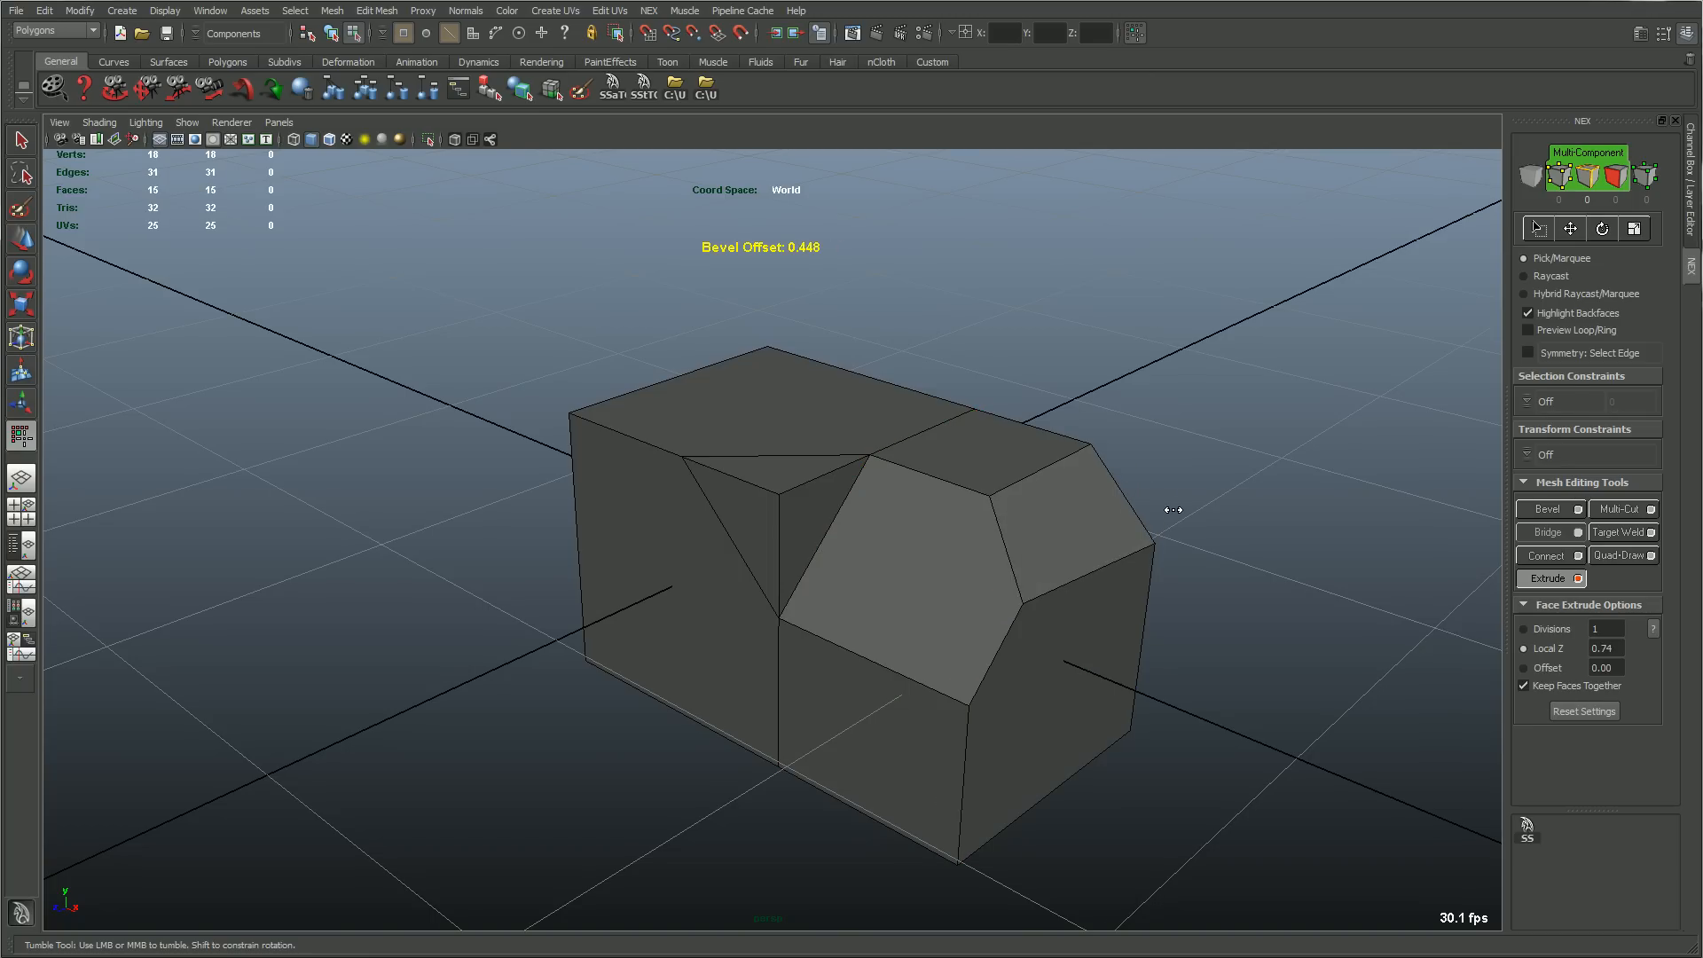
pyautogui.press('w')
pyautogui.keyDown('alt'); pyautogui.moveTo(977, 559); pyautogui.dragTo(1068, 562); pyautogui.keyUp('alt')
pyautogui.keyDown('alt'); pyautogui.moveTo(913, 562); pyautogui.dragTo(976, 556); pyautogui.keyUp('alt')
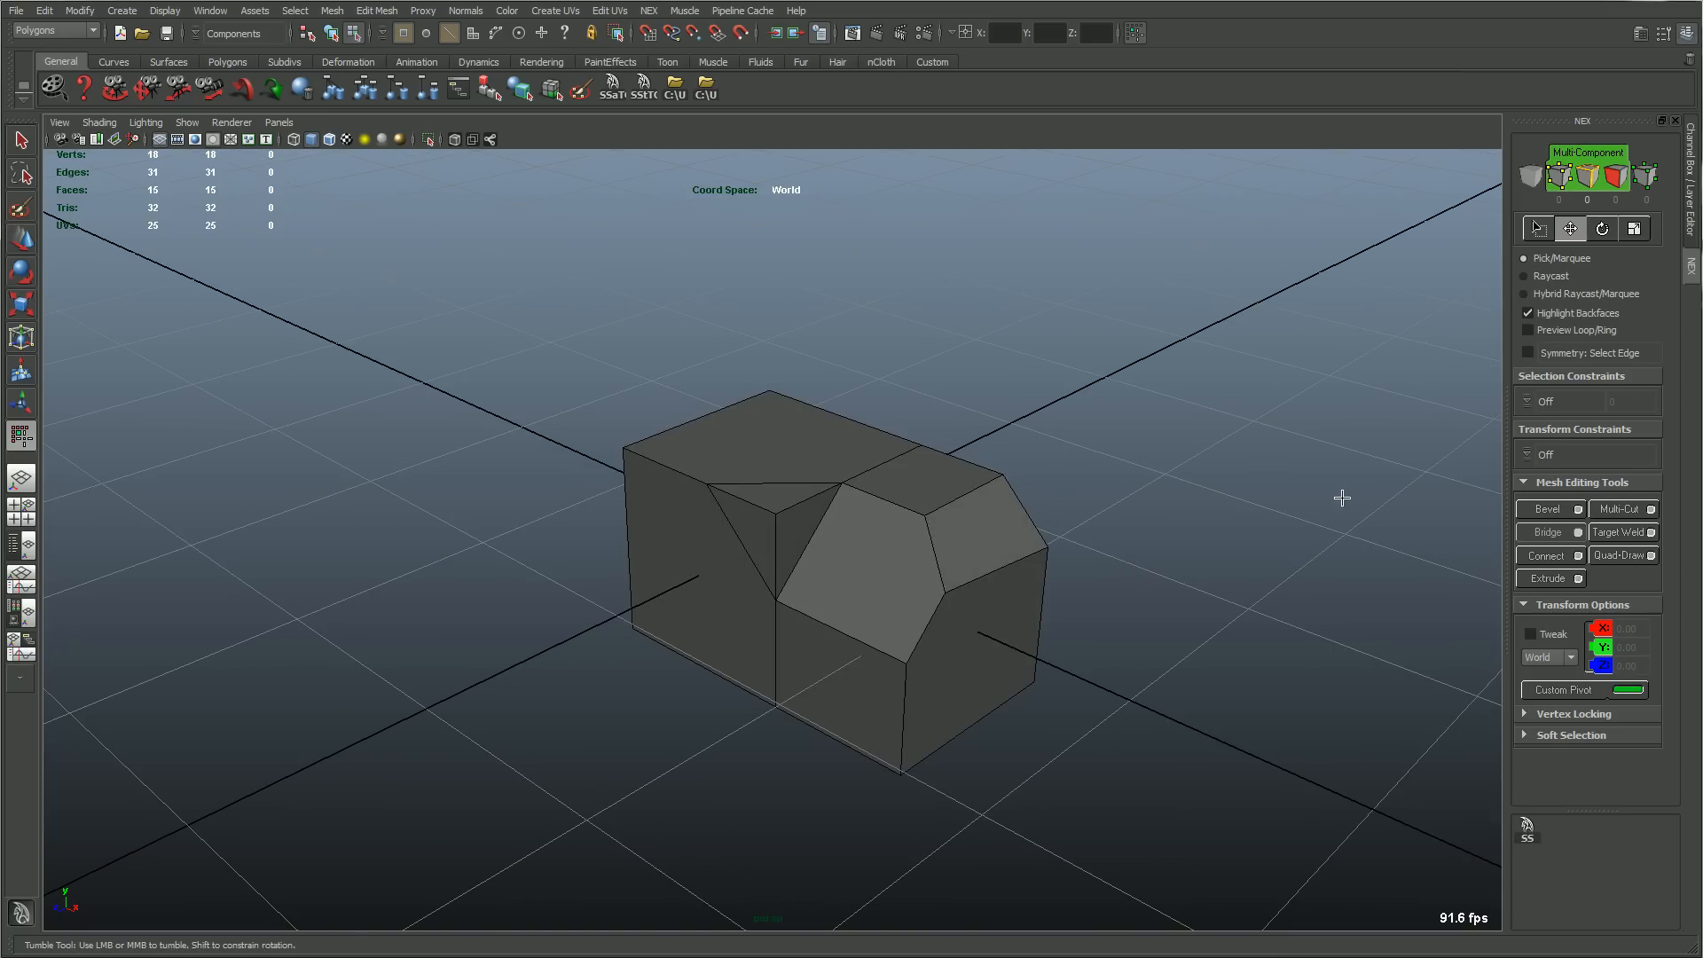
# Bevel the upper edge of the face at the opposite end of the block while in Extrude.
pyautogui.keyDown('alt'); pyautogui.moveTo(1074, 552); pyautogui.dragTo(784, 568); pyautogui.keyUp('alt')
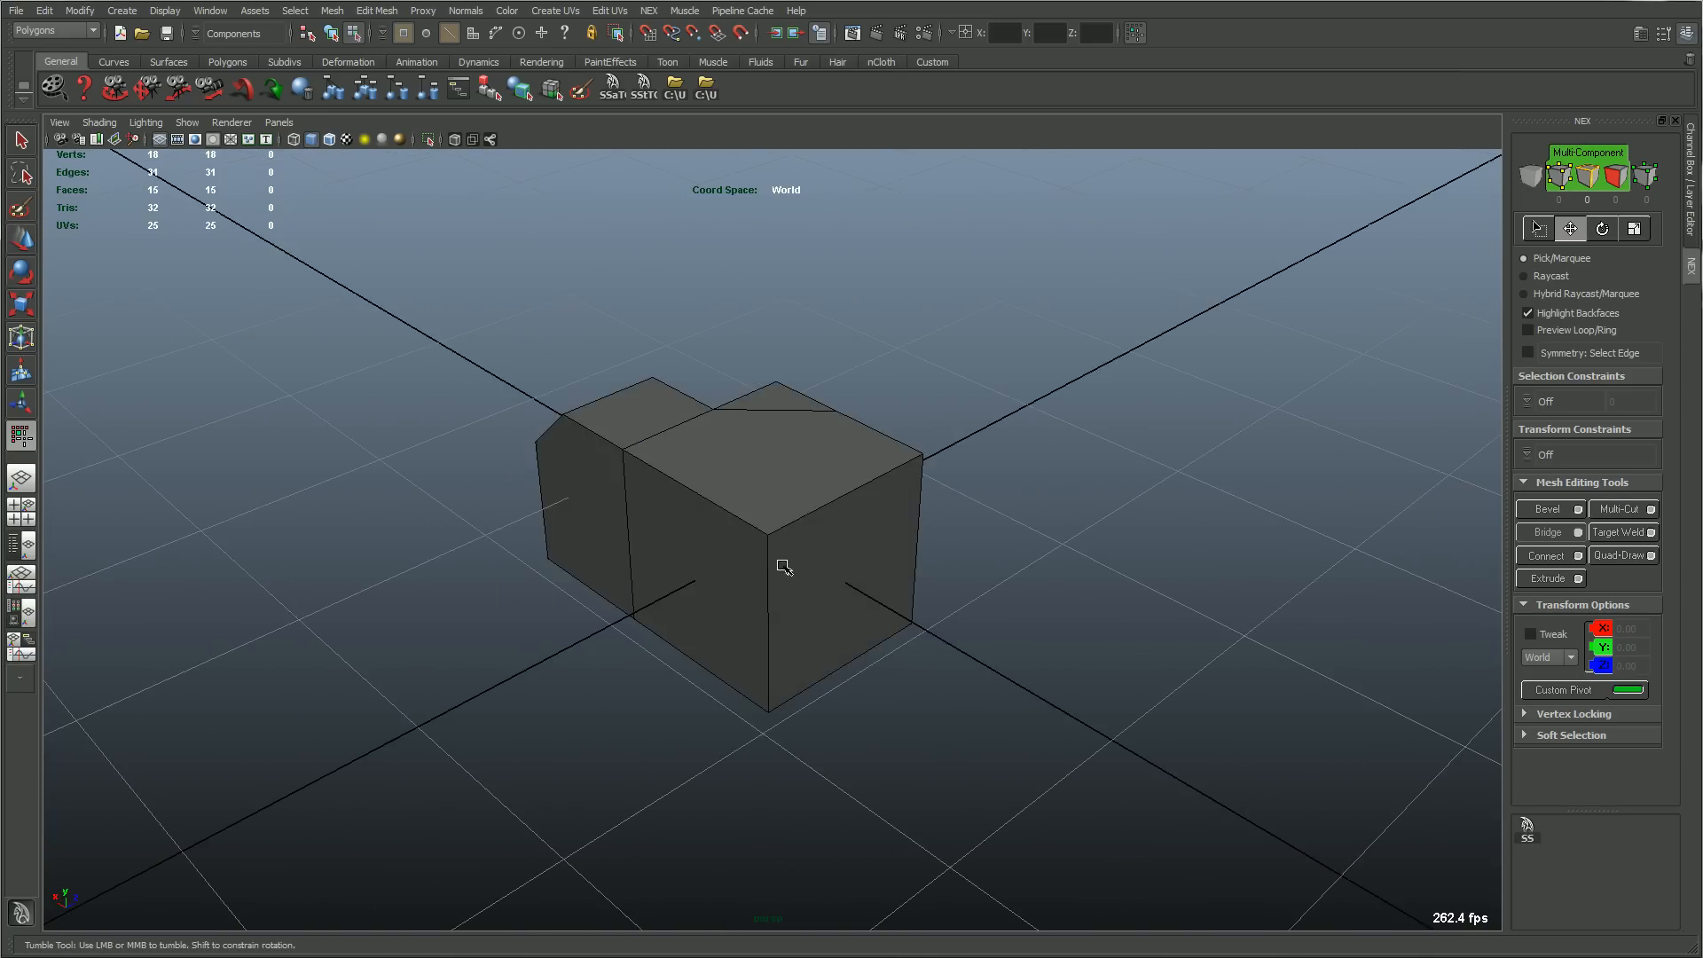
pyautogui.keyDown('alt'); pyautogui.moveTo(1083, 464); pyautogui.dragTo(981, 551, button='right'); pyautogui.keyUp('alt')
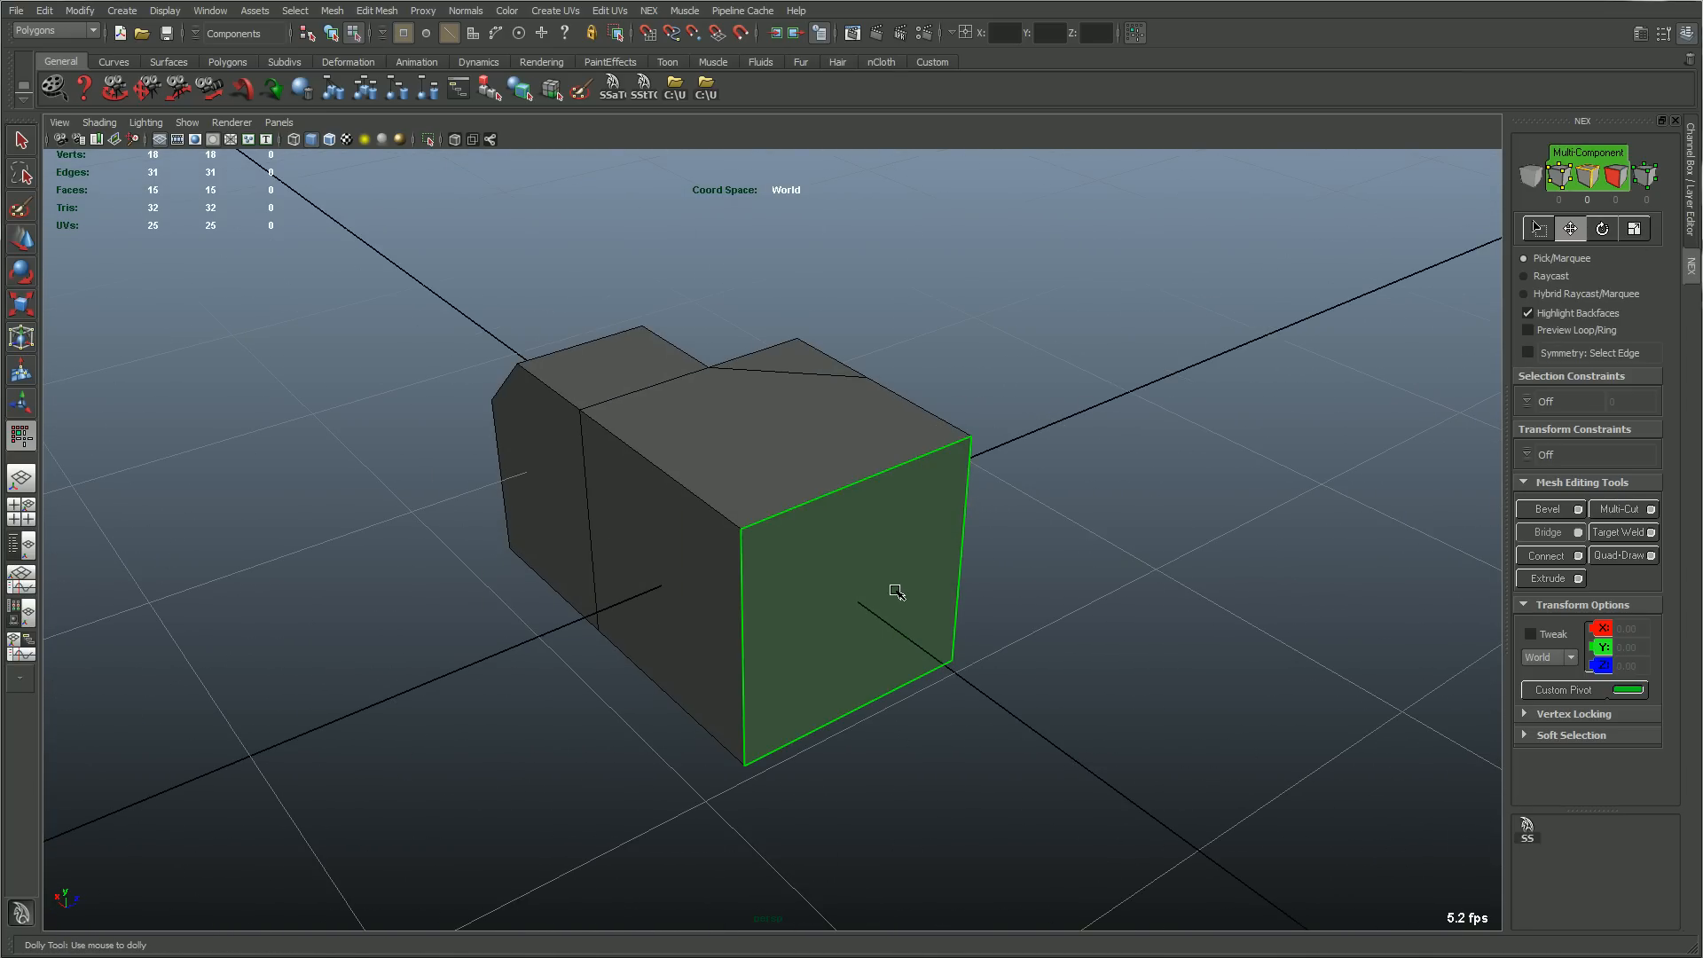
pyautogui.hotkey('ctrl', 'e')
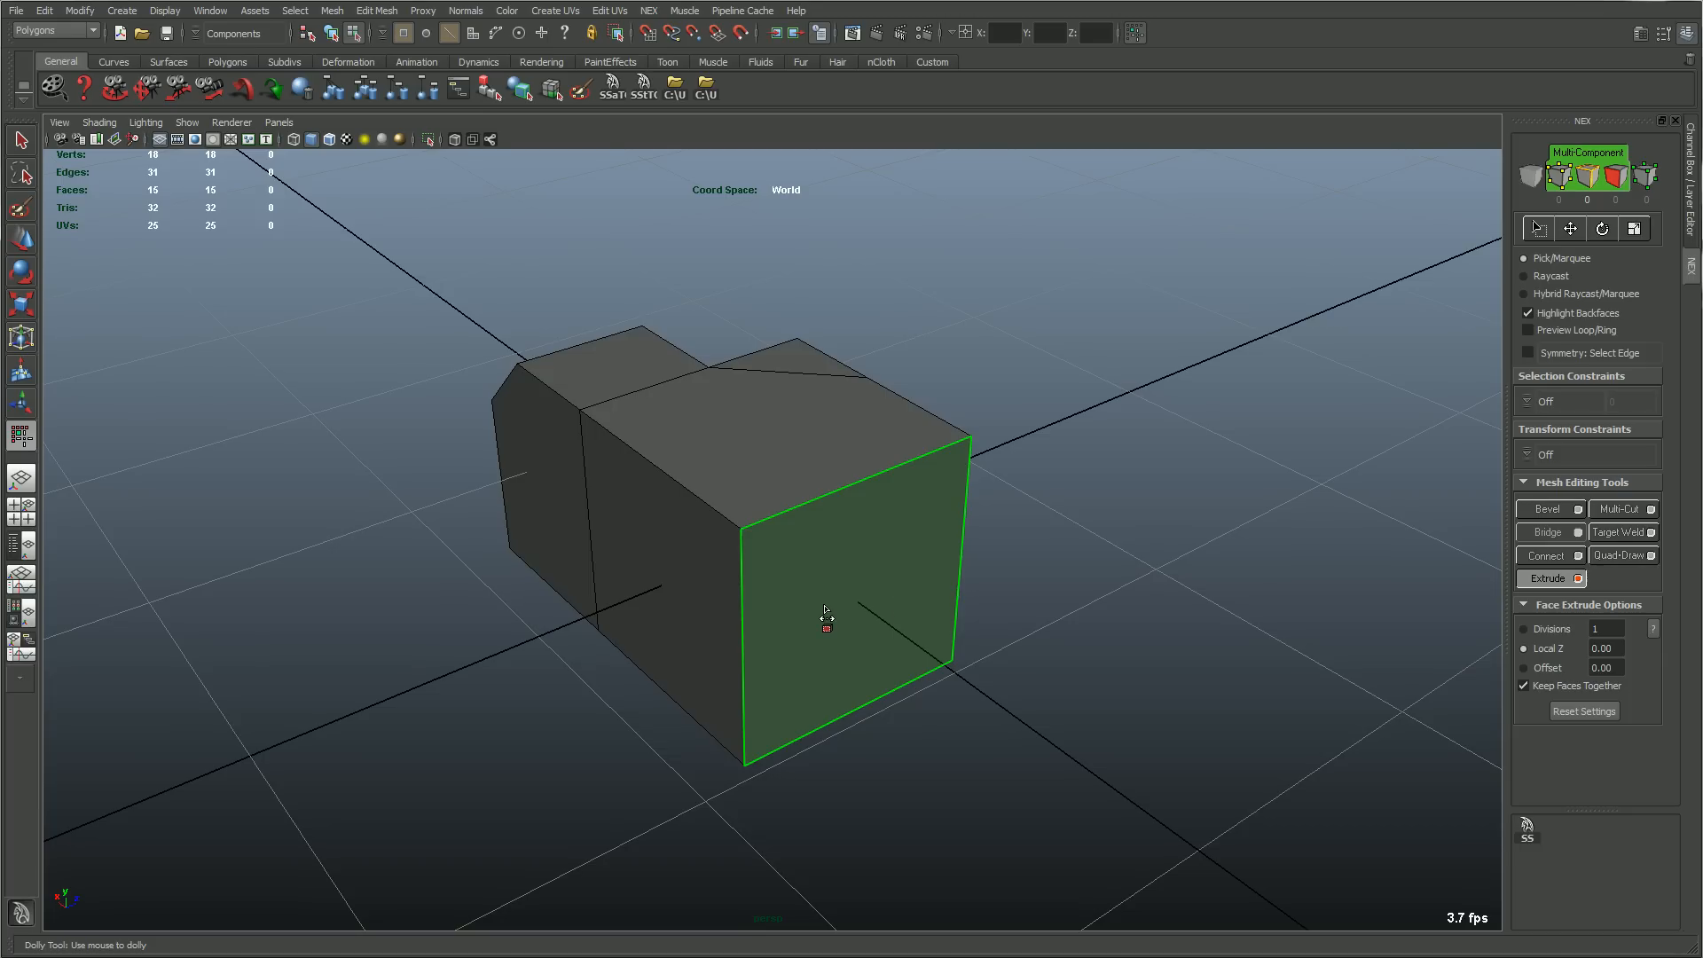
pyautogui.moveTo(826, 503); pyautogui.dragTo(880, 498)
pyautogui.press('w')
pyautogui.keyDown('alt'); pyautogui.moveTo(903, 611); pyautogui.dragTo(969, 562); pyautogui.keyUp('alt')
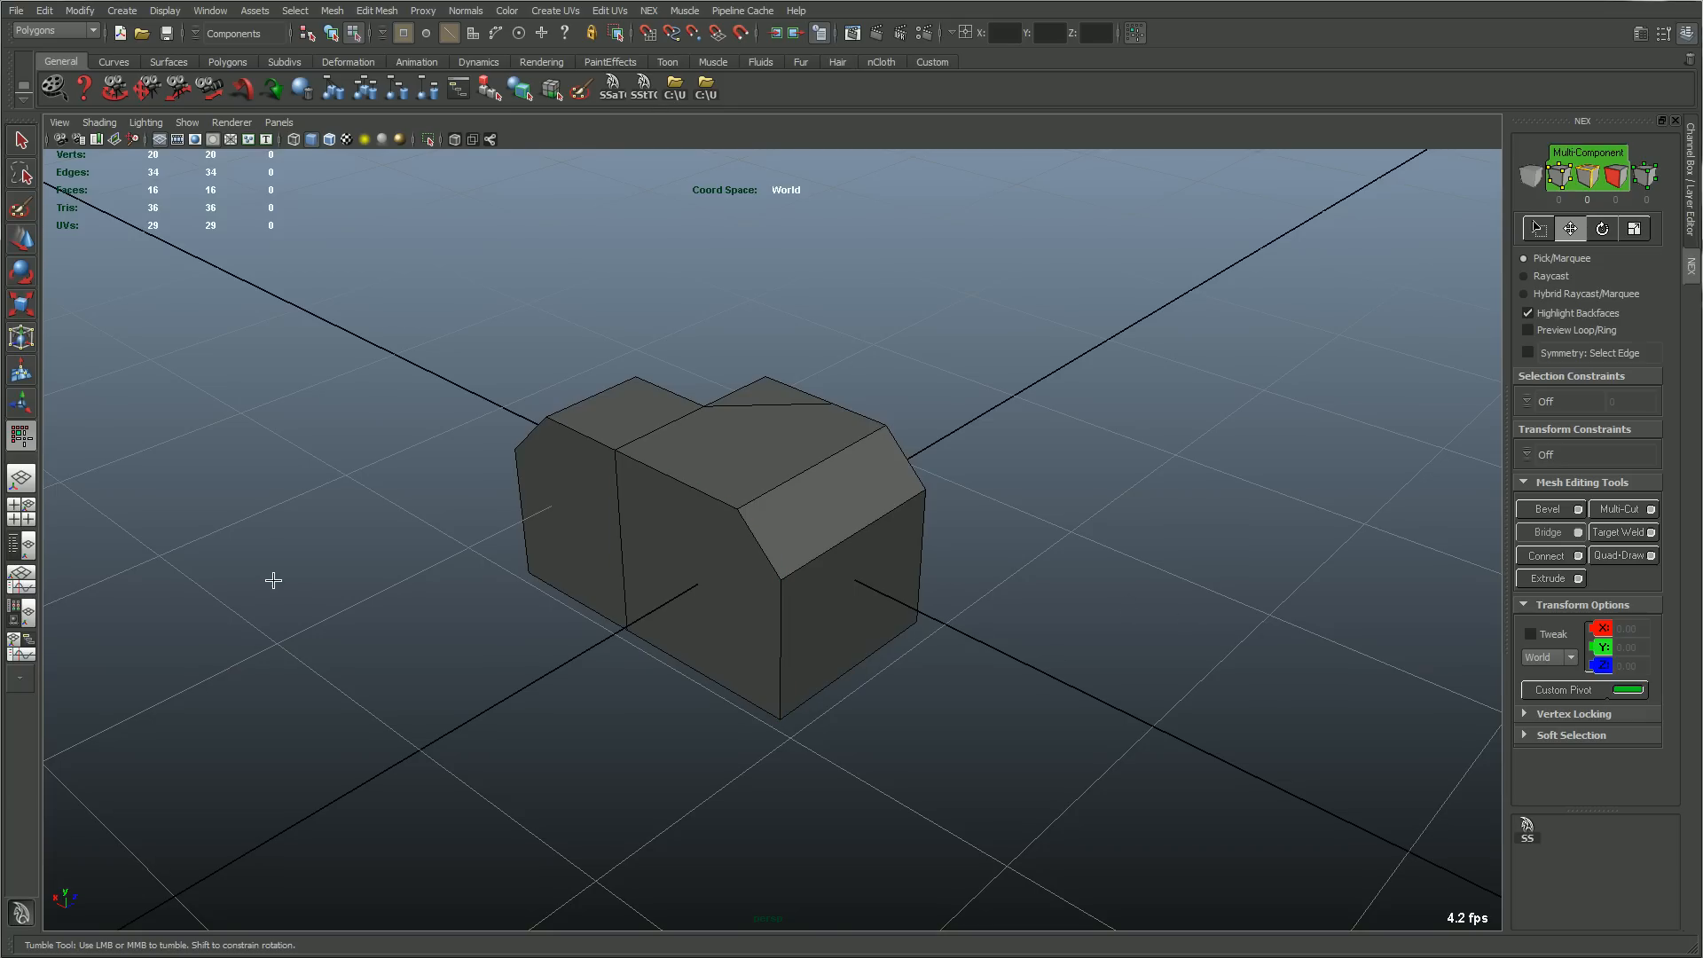
# Return to object mode, delete the edited block and create a new polygon cube.
pyautogui.moveTo(742, 558); pyautogui.dragTo(1155, 377, button='right')
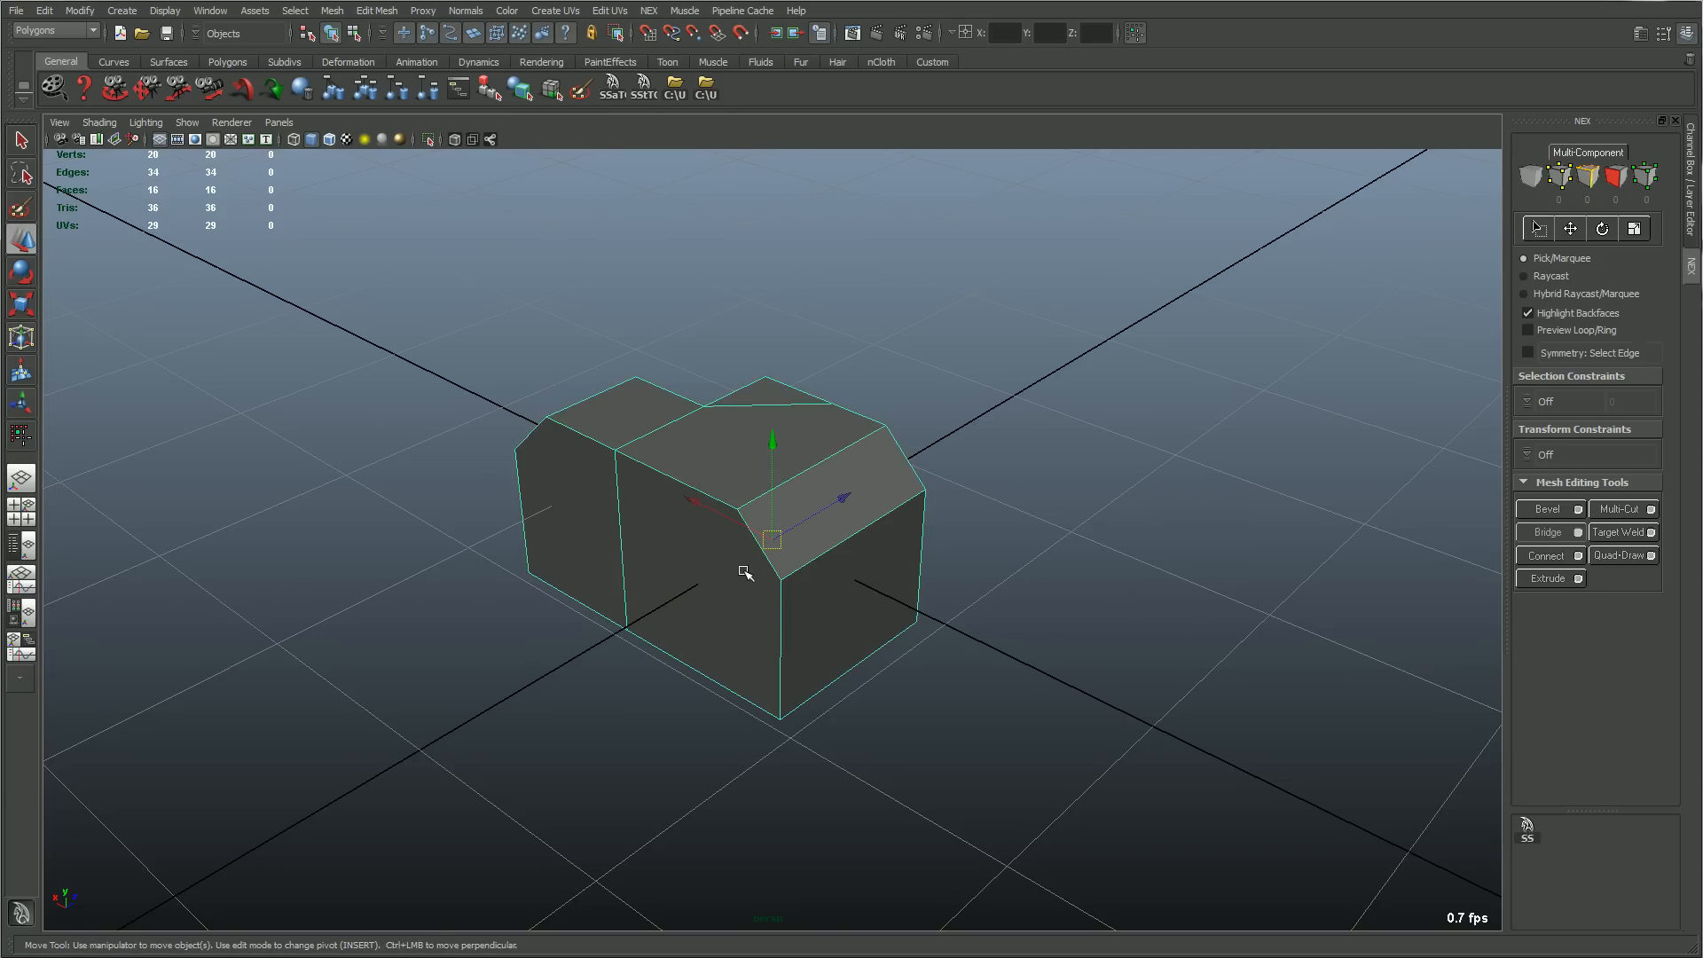
pyautogui.press('Delete')
pyautogui.keyDown('shift'); pyautogui.moveTo(798, 532); pyautogui.dragTo(810, 544, button='right'); pyautogui.keyUp('shift')
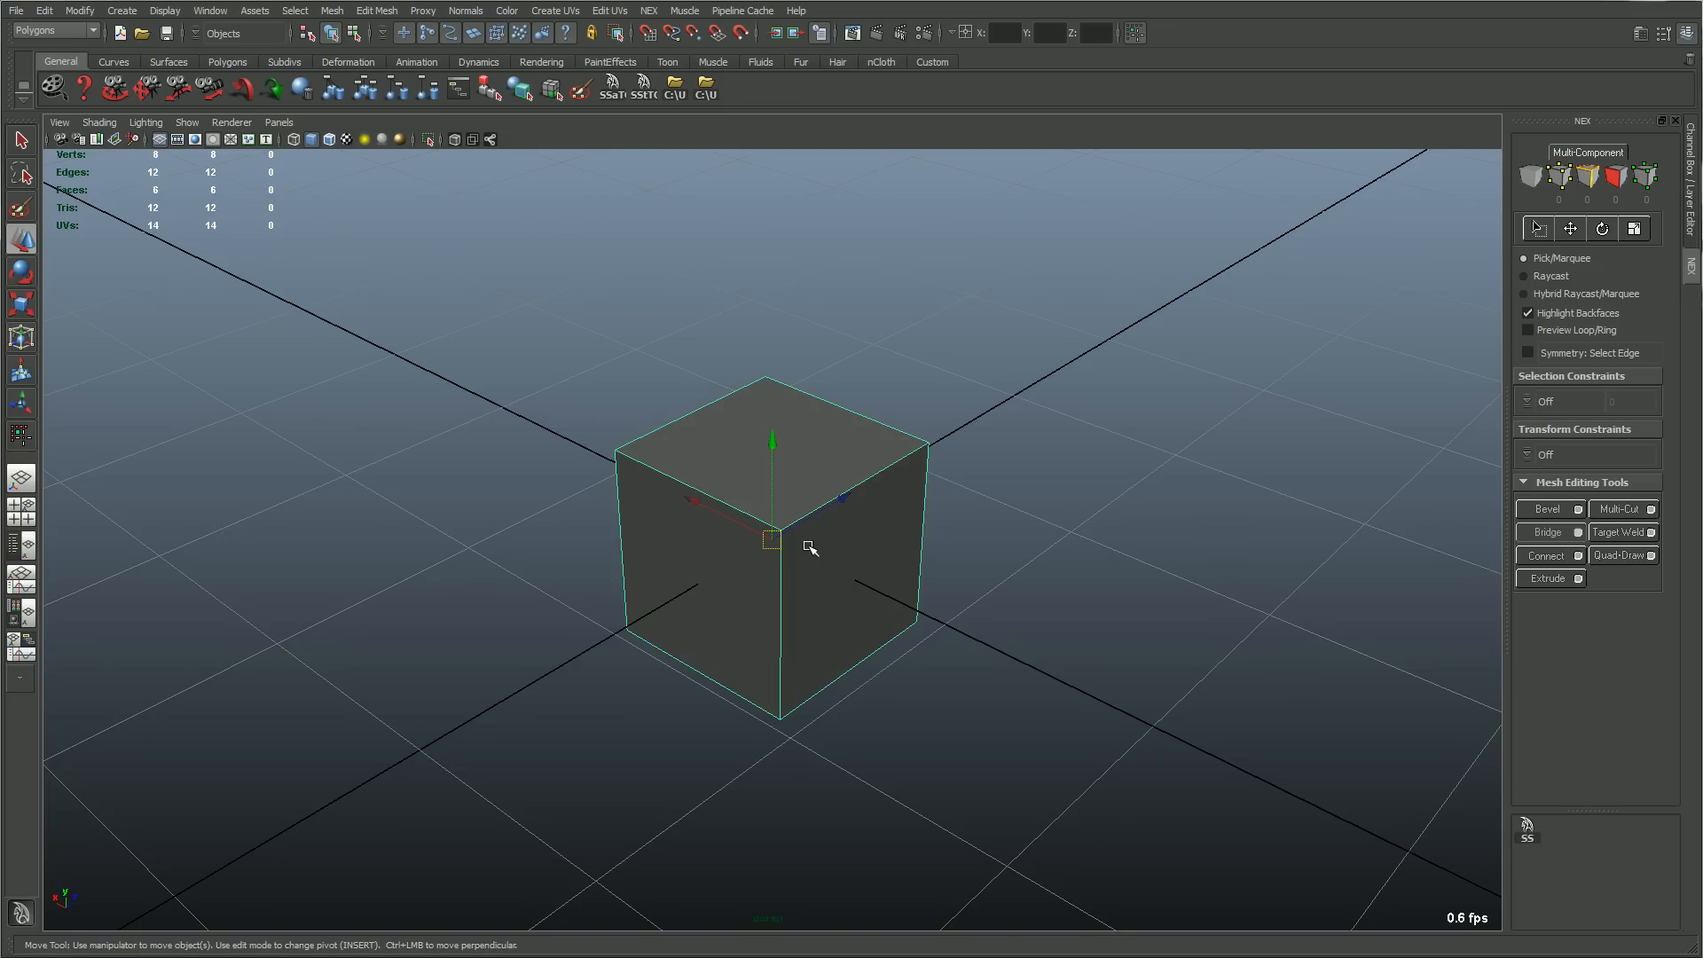
pyautogui.scroll(2, 961, 567)
# Make an L-shaped Multi-Cut on the cube's top face, joining two adjacent edge midpoints through the face centre.
pyautogui.click(1537, 231)
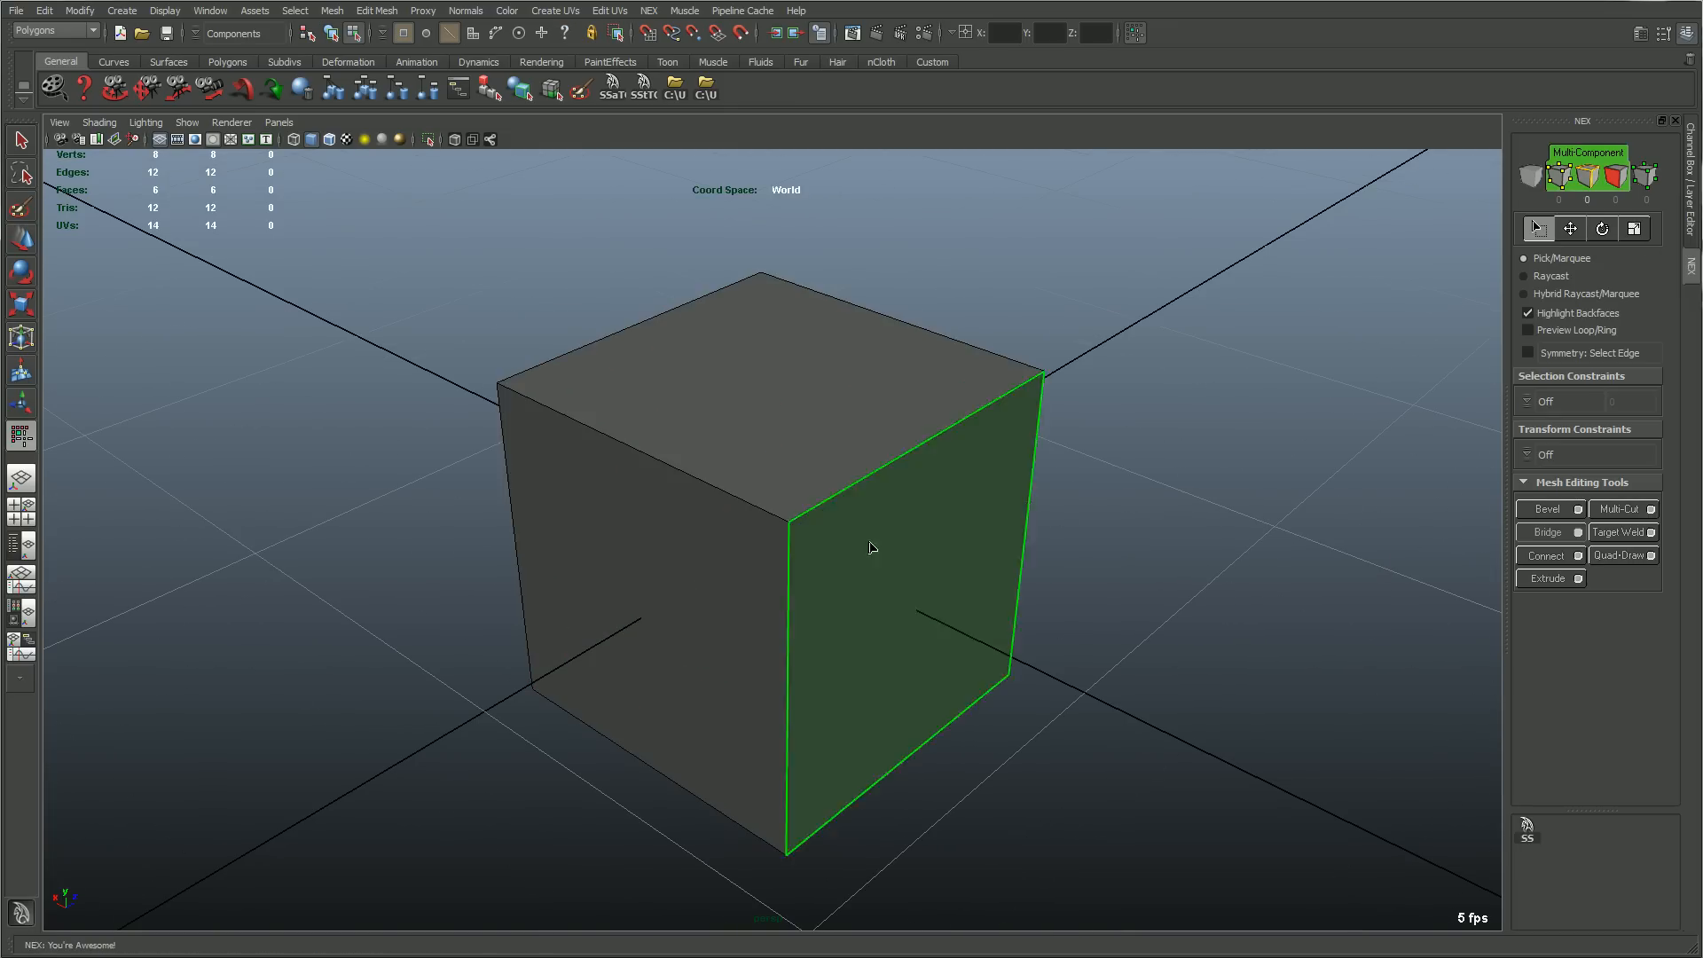
pyautogui.scroll(2, 900, 454)
pyautogui.click(1616, 511)
pyautogui.click(1079, 350)
pyautogui.click(928, 437)
pyautogui.click(788, 350)
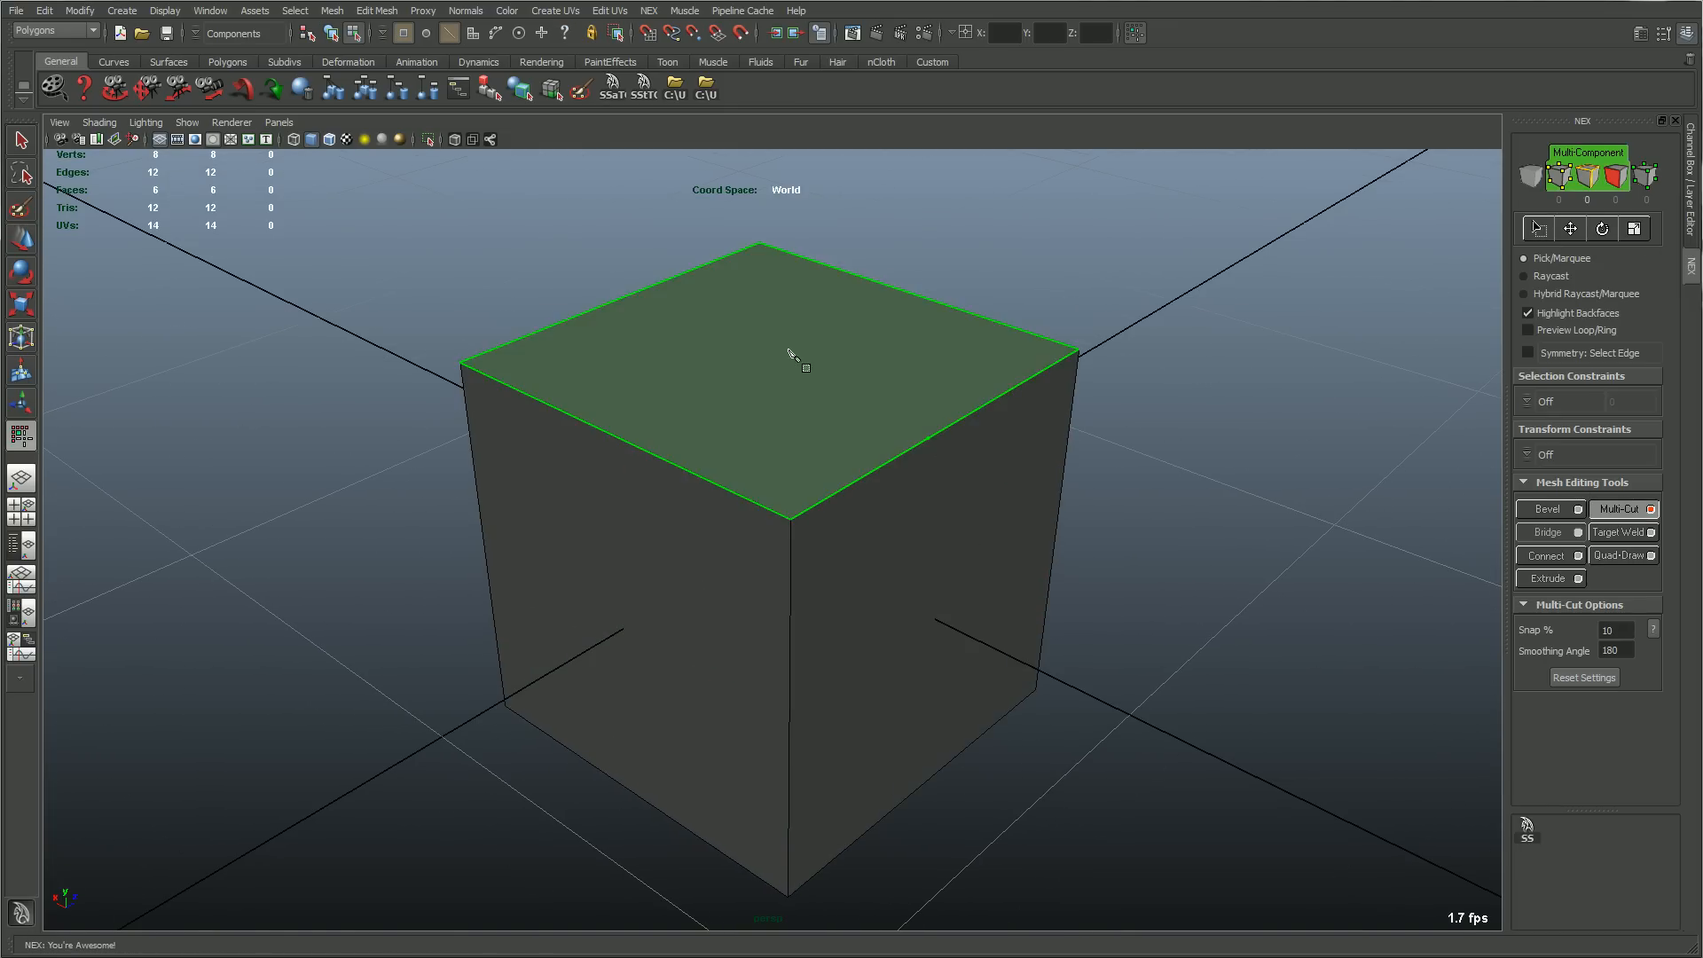
pyautogui.click(606, 433)
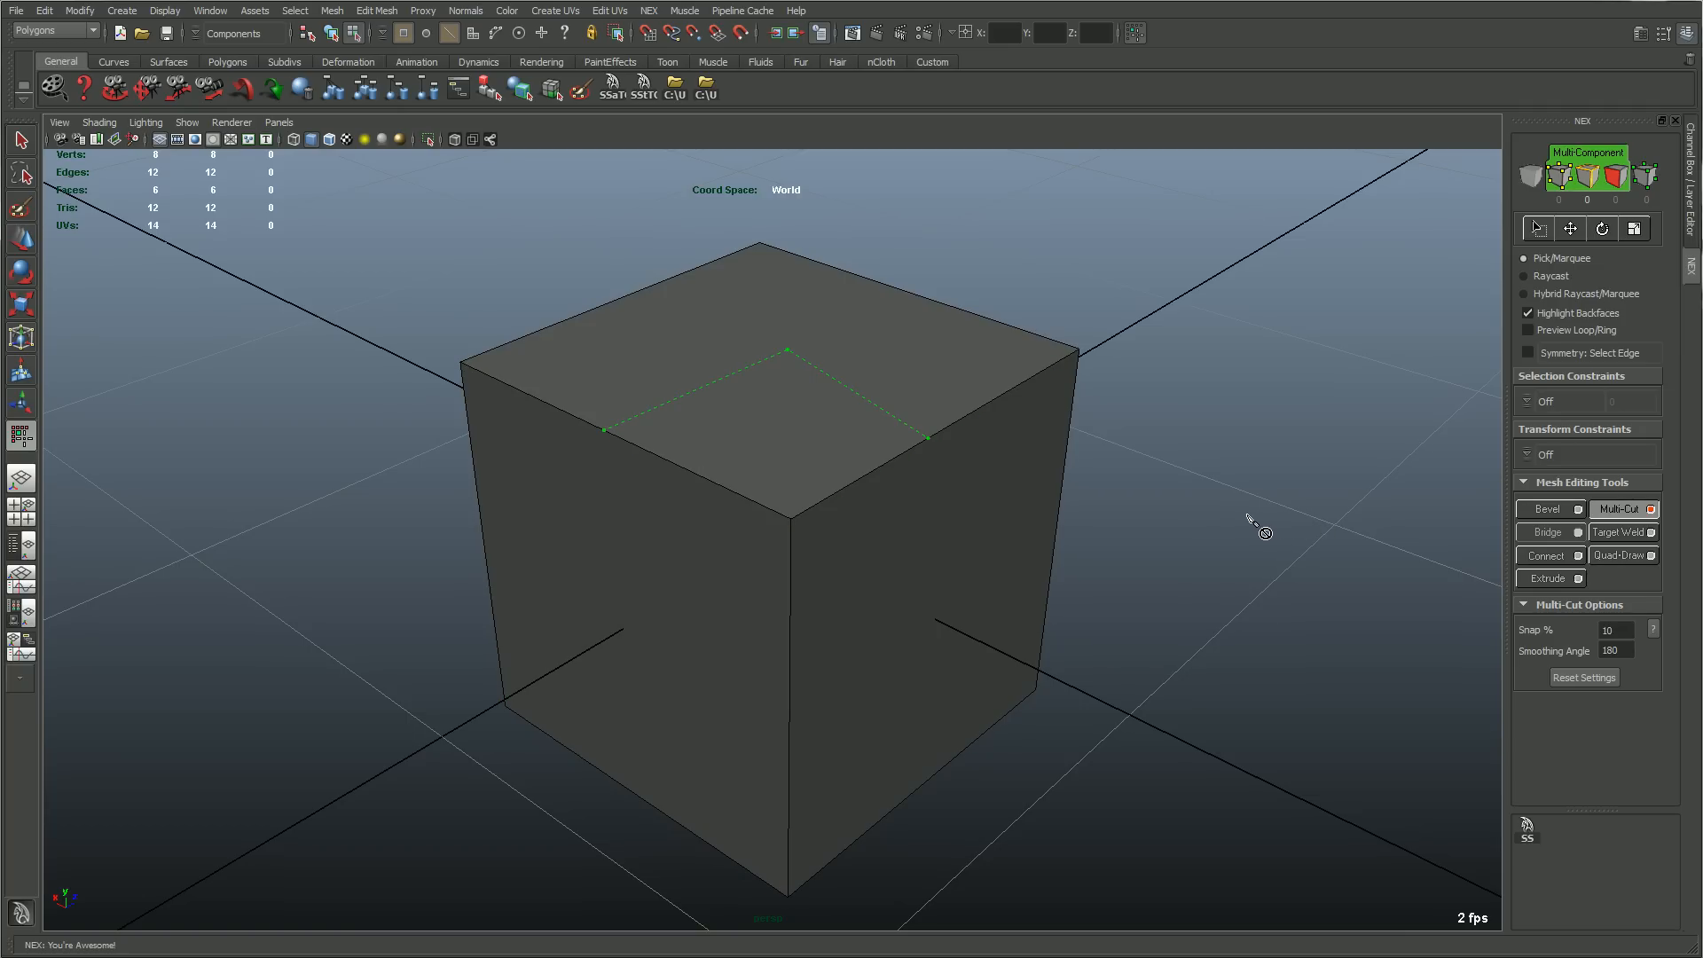
pyautogui.press('Return')
# Cut the cube's top face with Multi-Cut from the L-cut's centre vertex to the far opposite corner.
pyautogui.keyDown('alt'); pyautogui.moveTo(1221, 524); pyautogui.dragTo(1026, 576); pyautogui.keyUp('alt')
pyautogui.click(789, 421)
pyautogui.click(812, 244)
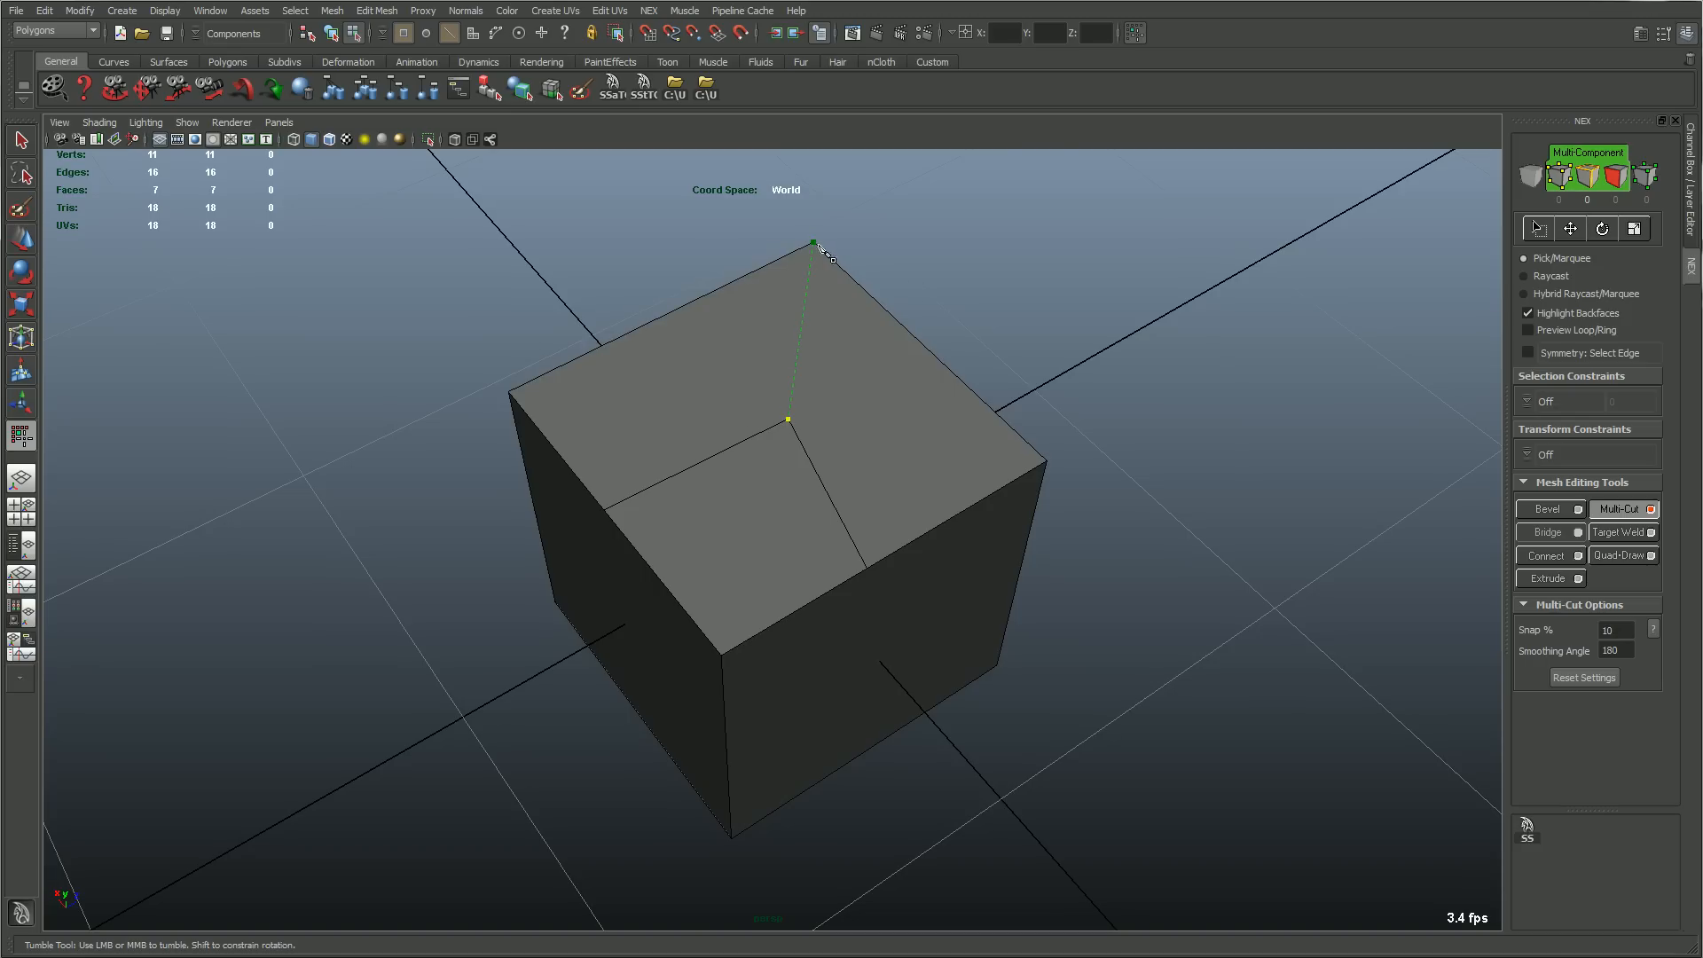
pyautogui.moveTo(1236, 464)
pyautogui.keyDown('alt'); pyautogui.mouseDown()
pyautogui.moveTo(1202, 499)
pyautogui.moveTo(1220, 466)
pyautogui.mouseUp(); pyautogui.keyUp('alt')
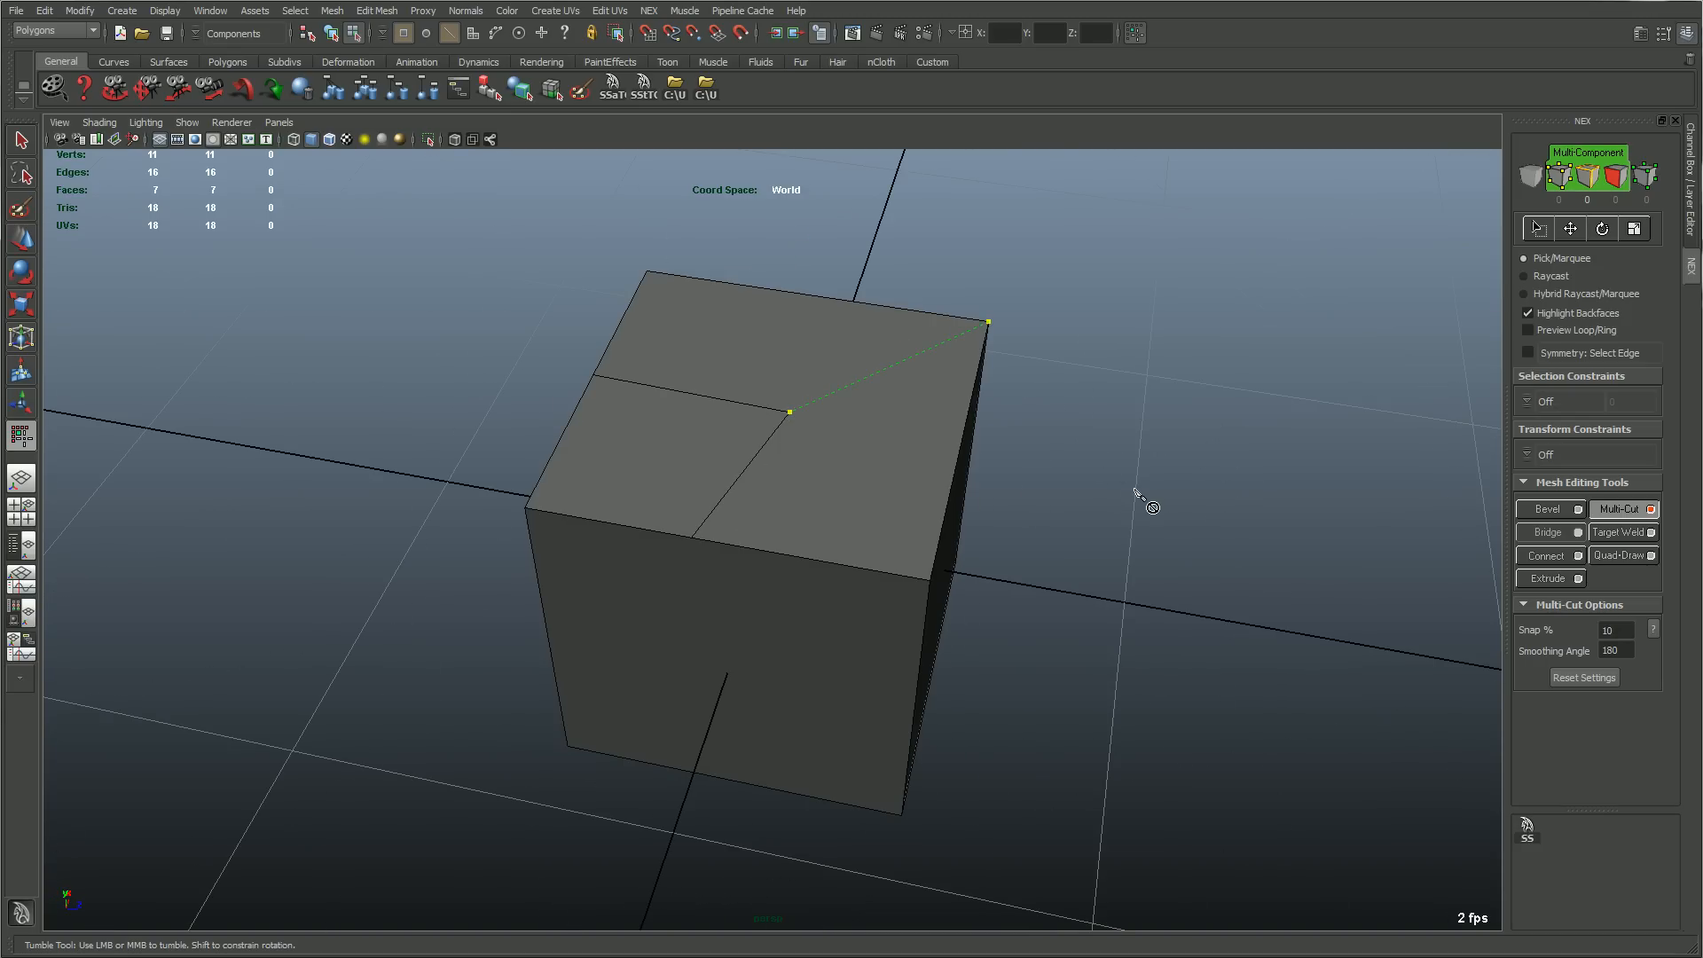
pyautogui.keyDown('alt'); pyautogui.moveTo(1135, 493); pyautogui.dragTo(1076, 471); pyautogui.keyUp('alt')
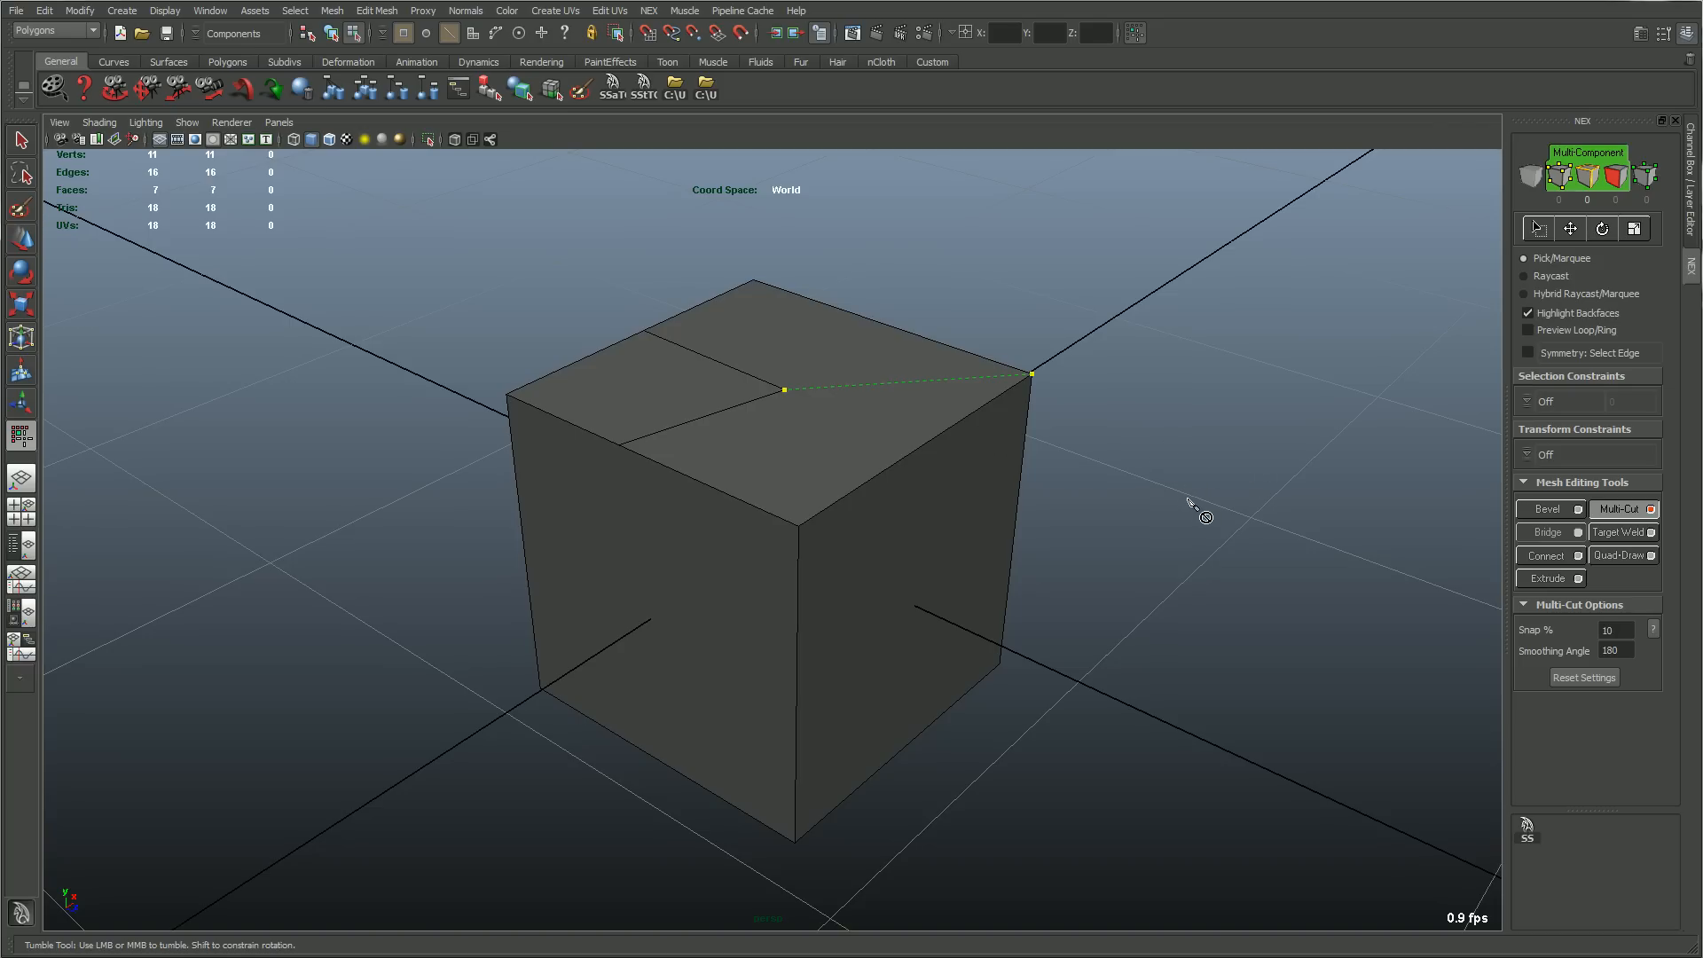
pyautogui.keyDown('alt'); pyautogui.moveTo(1189, 500); pyautogui.dragTo(1154, 508); pyautogui.keyUp('alt')
pyautogui.scroll(1, 1154, 508)
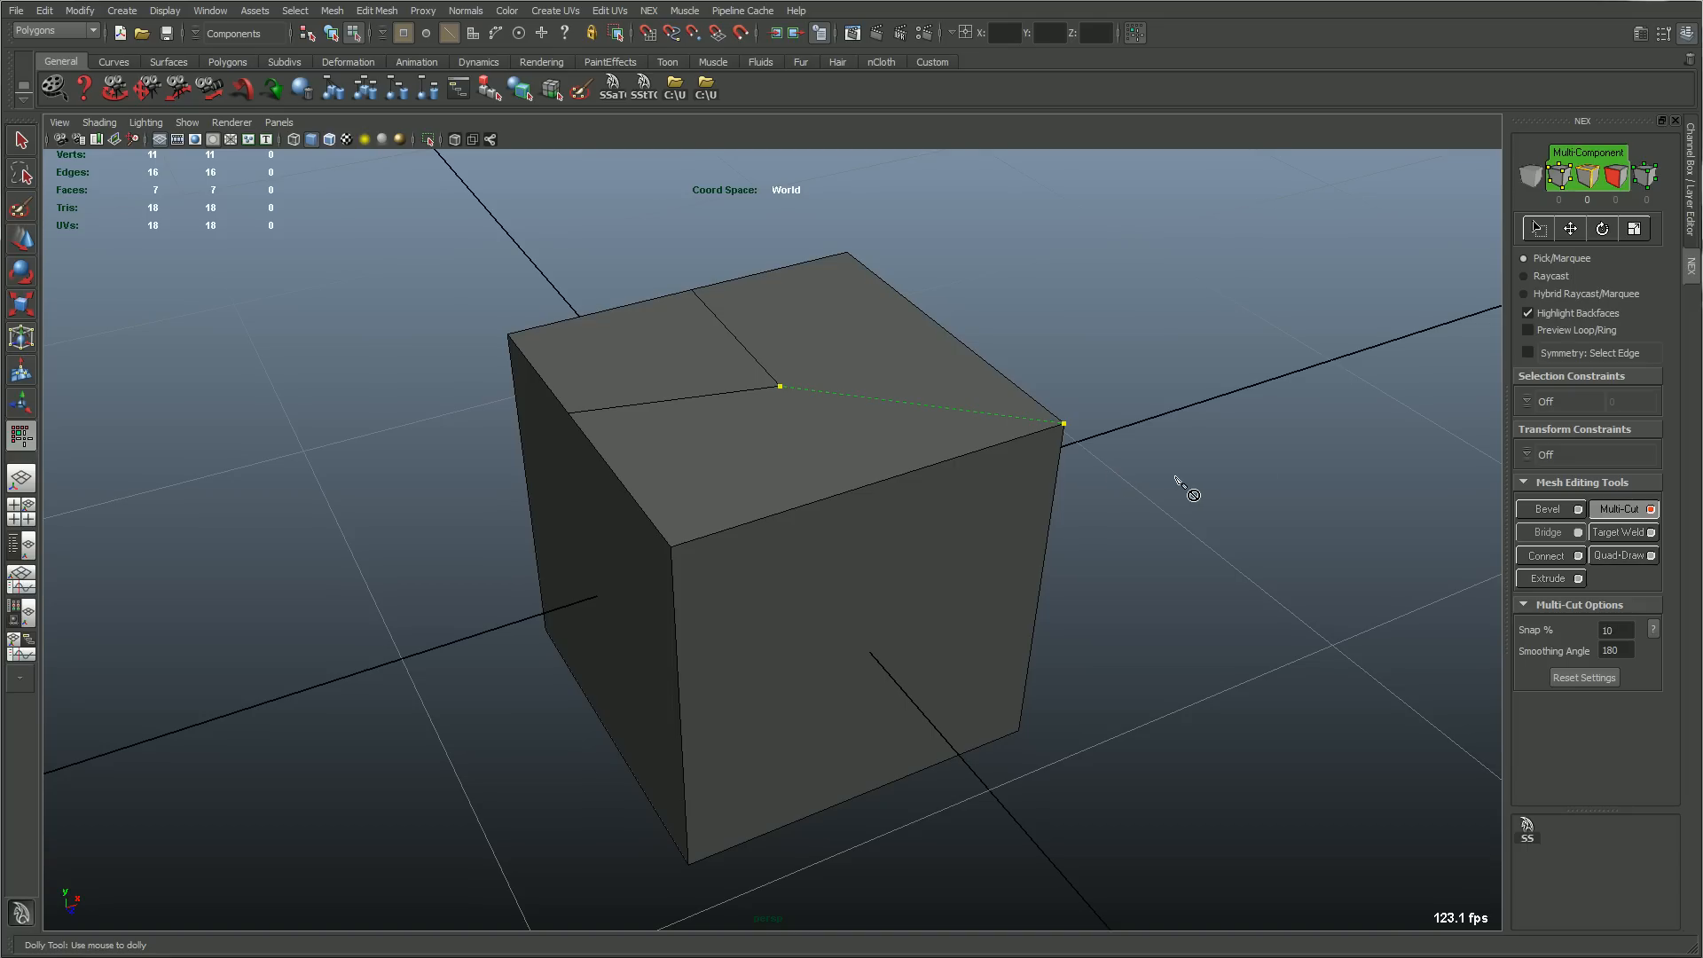
pyautogui.press('Return')
pyautogui.keyDown('alt'); pyautogui.moveTo(1175, 487); pyautogui.dragTo(1060, 490); pyautogui.keyUp('alt')
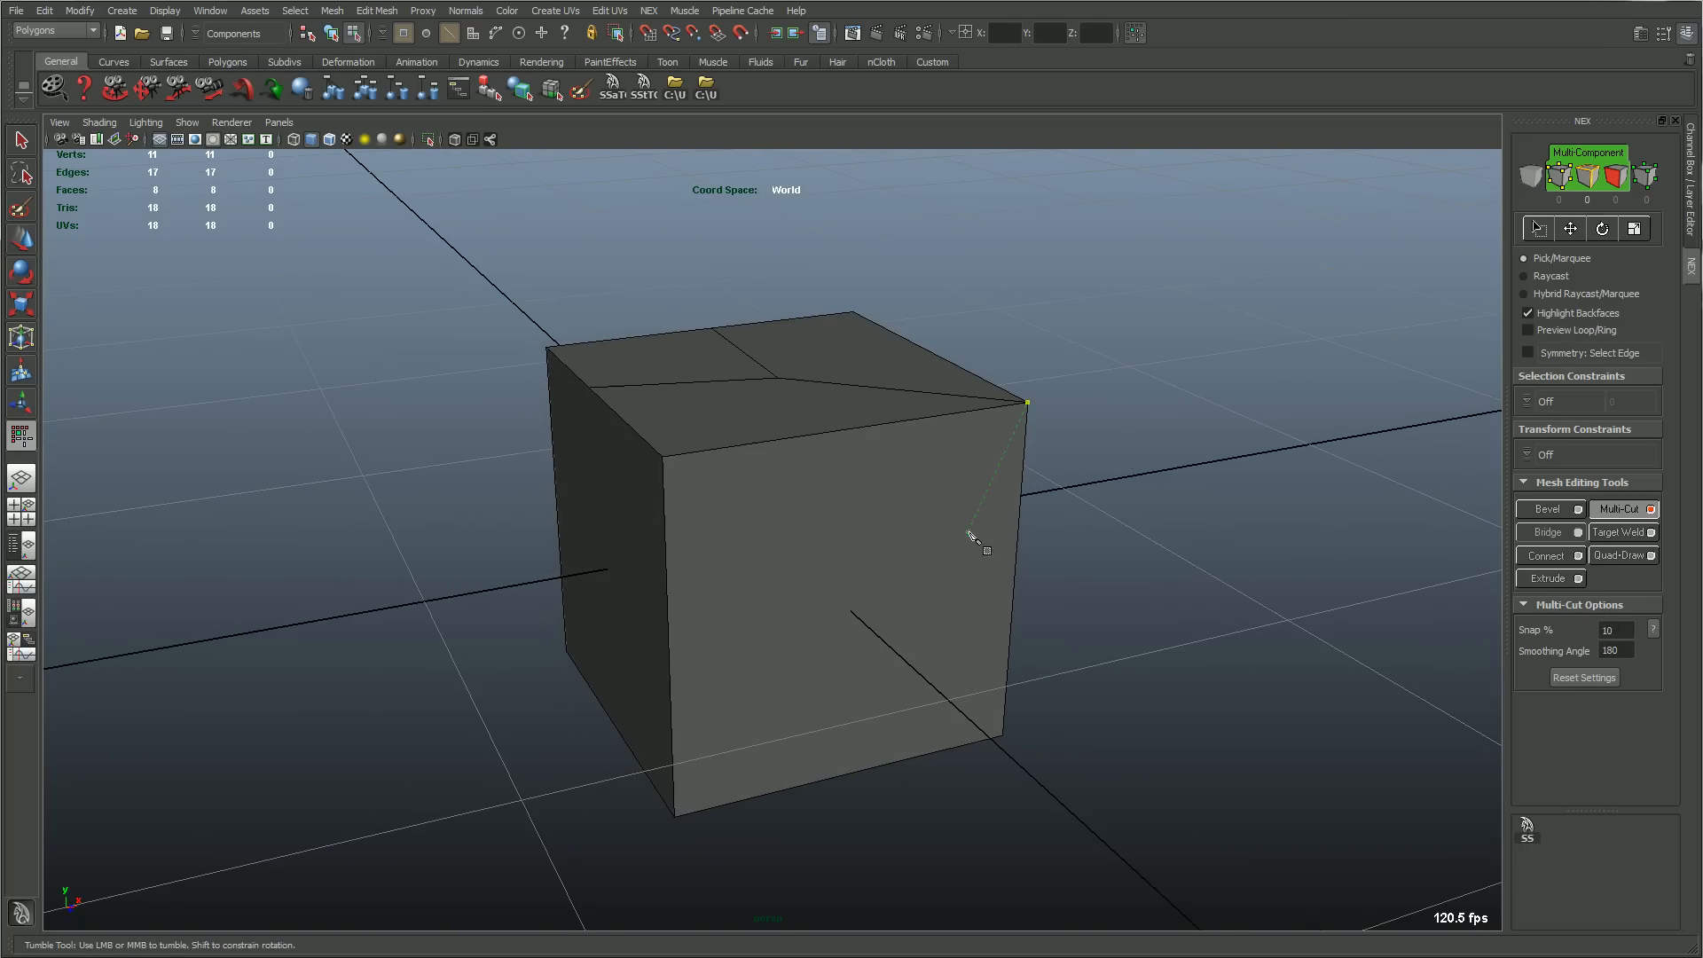
# Multi-Cut the adjoining side face from one vertical edge through its middle to near the lower end of the opposite vertical edge.
pyautogui.keyDown('alt'); pyautogui.moveTo(1140, 513); pyautogui.dragTo(1047, 505); pyautogui.keyUp('alt')
pyautogui.click(832, 524)
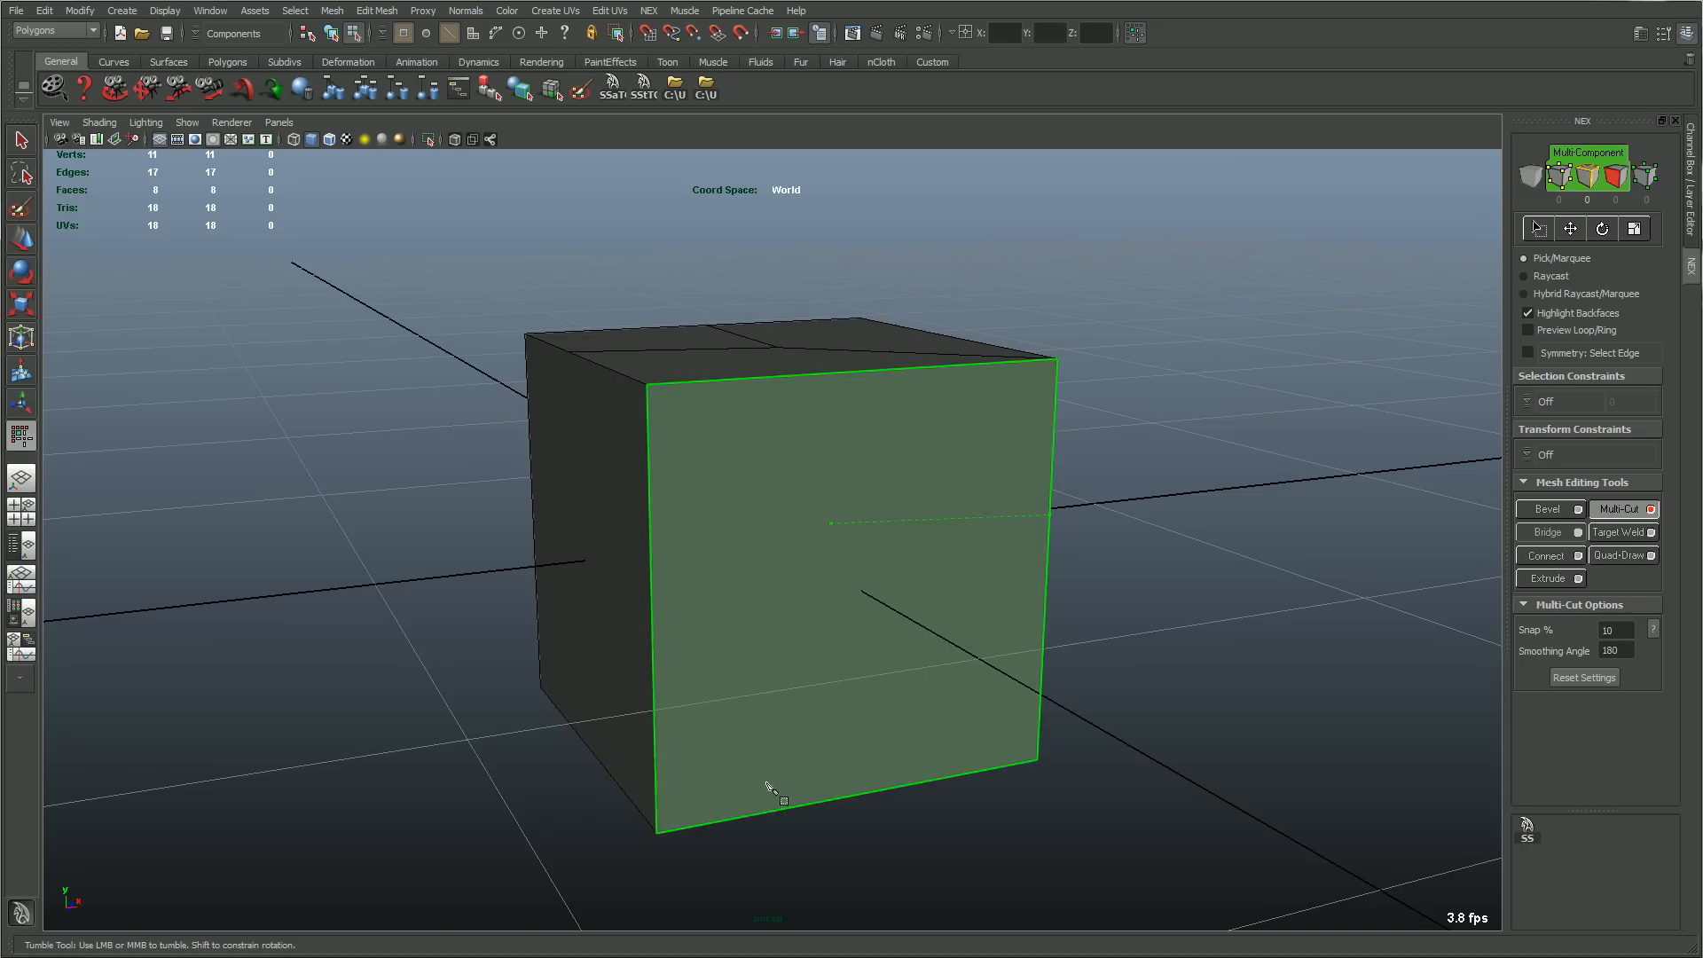
pyautogui.click(655, 782)
pyautogui.click(1221, 654)
pyautogui.moveTo(843, 556)
pyautogui.keyDown('alt'); pyautogui.mouseDown()
pyautogui.moveTo(863, 565)
pyautogui.moveTo(794, 570)
pyautogui.moveTo(821, 567)
pyautogui.mouseUp(); pyautogui.keyUp('alt')
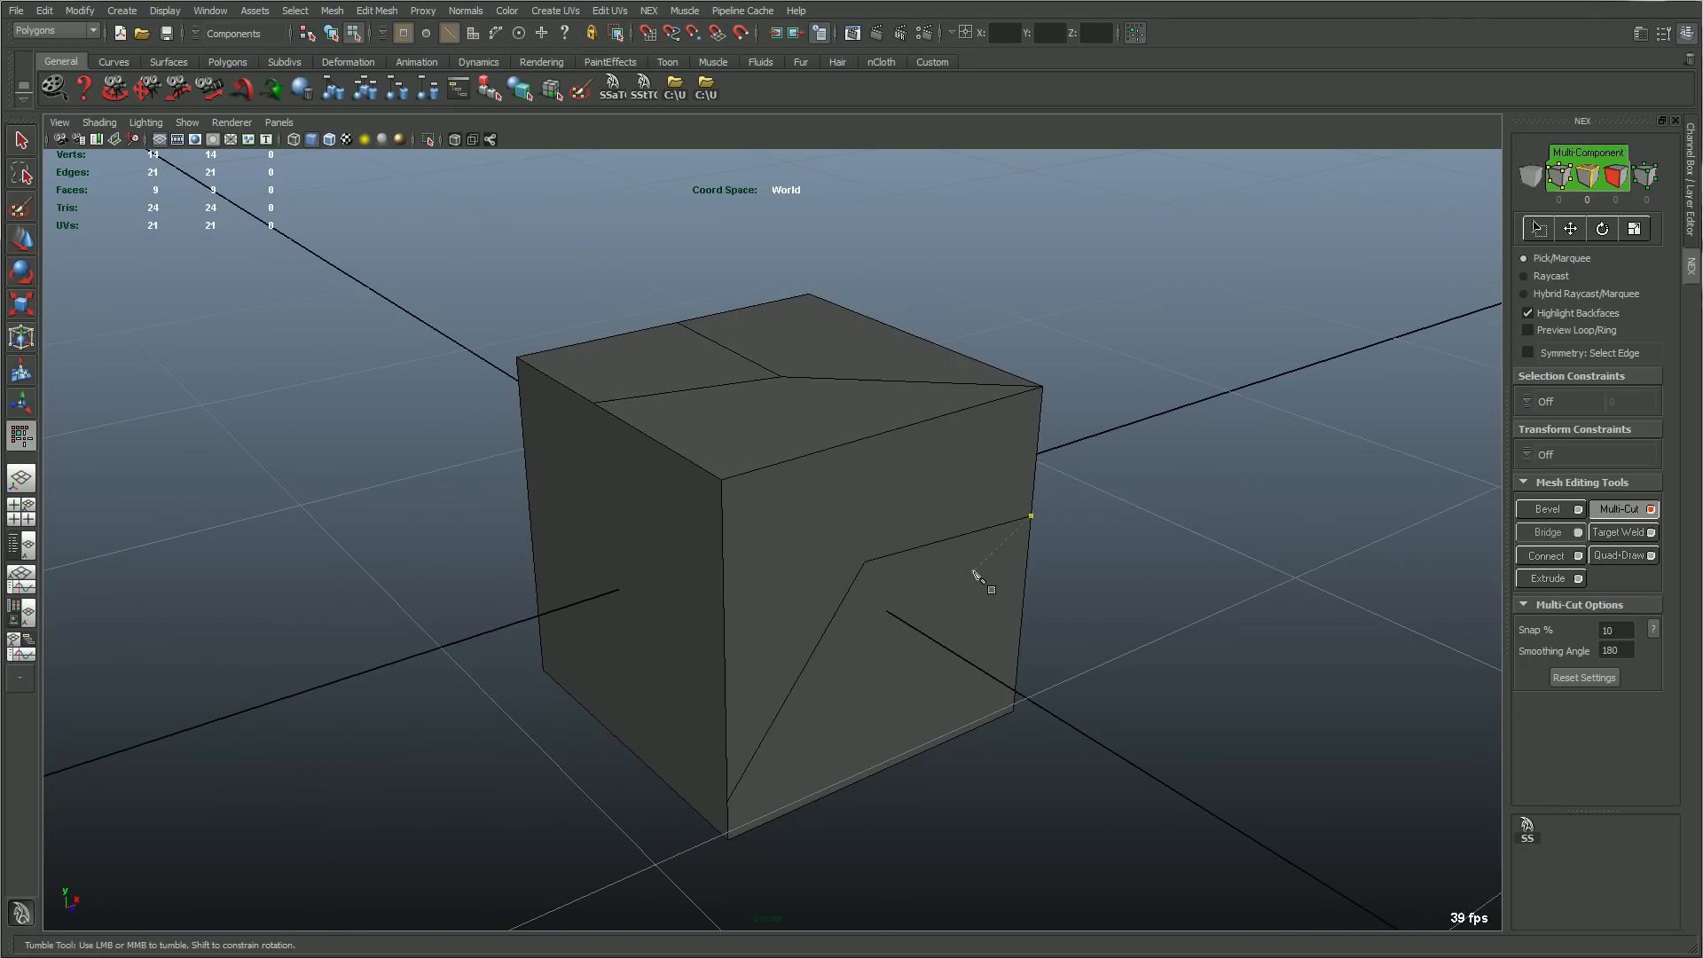
# Multi-Cut from the side face's interior vertex across to the nearer vertical edge and complete the cut.
pyautogui.click(865, 561)
pyautogui.scroll(2, 923, 559)
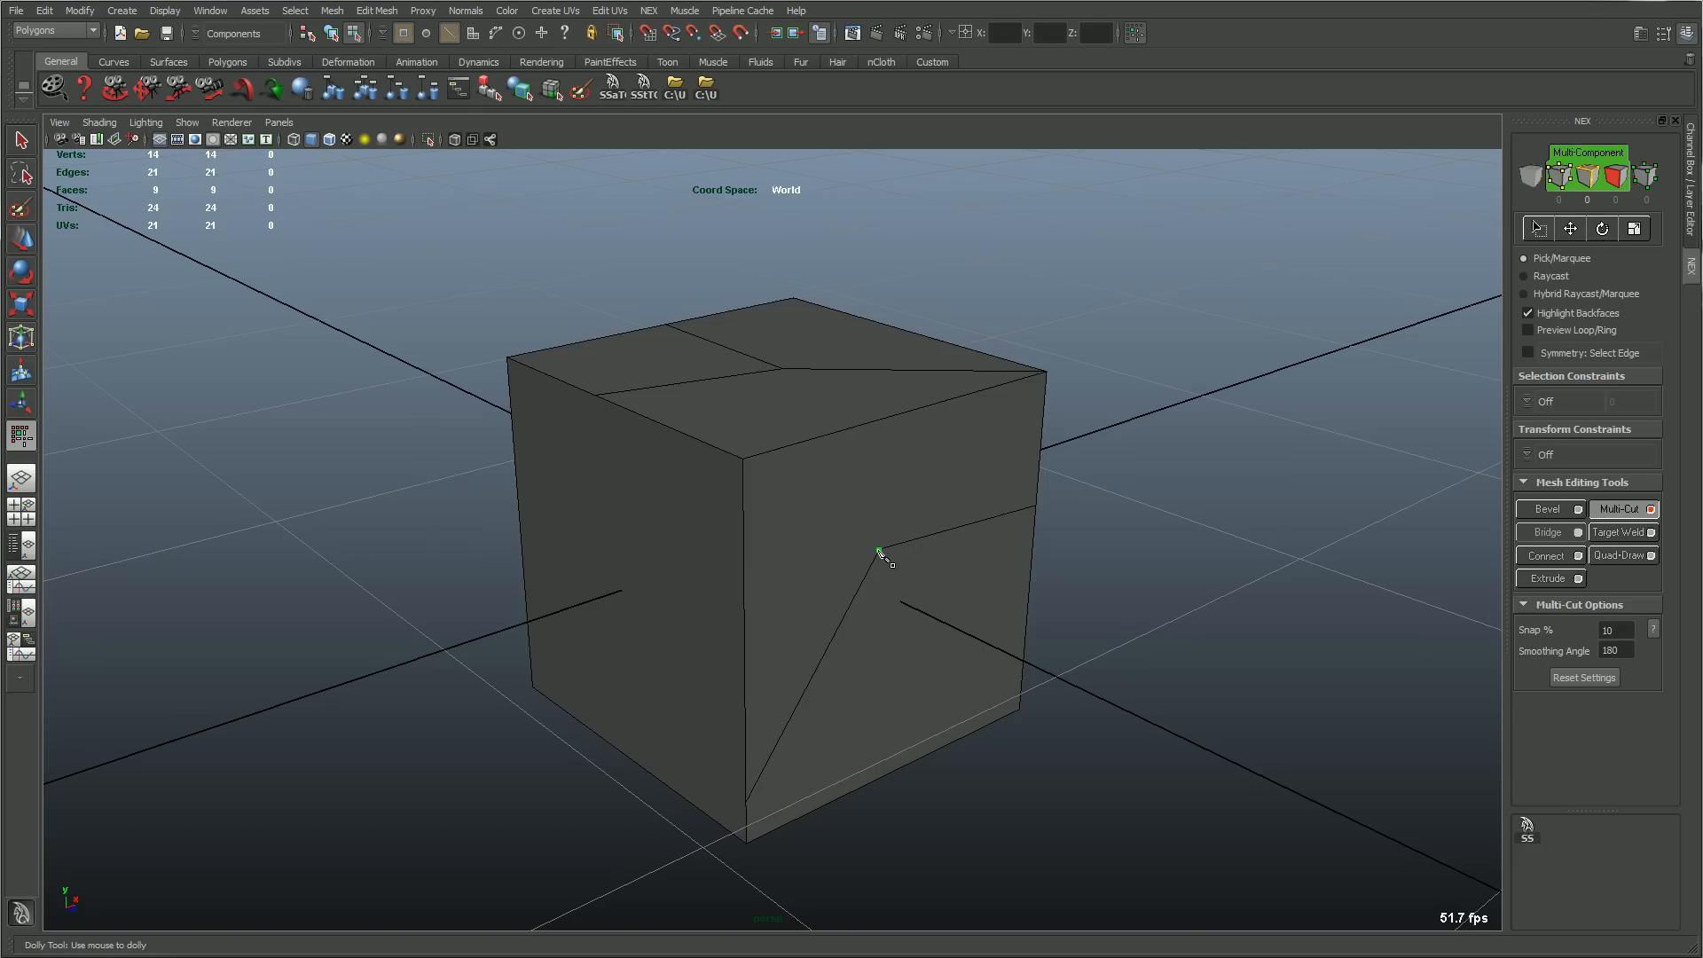
pyautogui.click(879, 551)
pyautogui.click(750, 570)
pyautogui.rightClick(1247, 582)
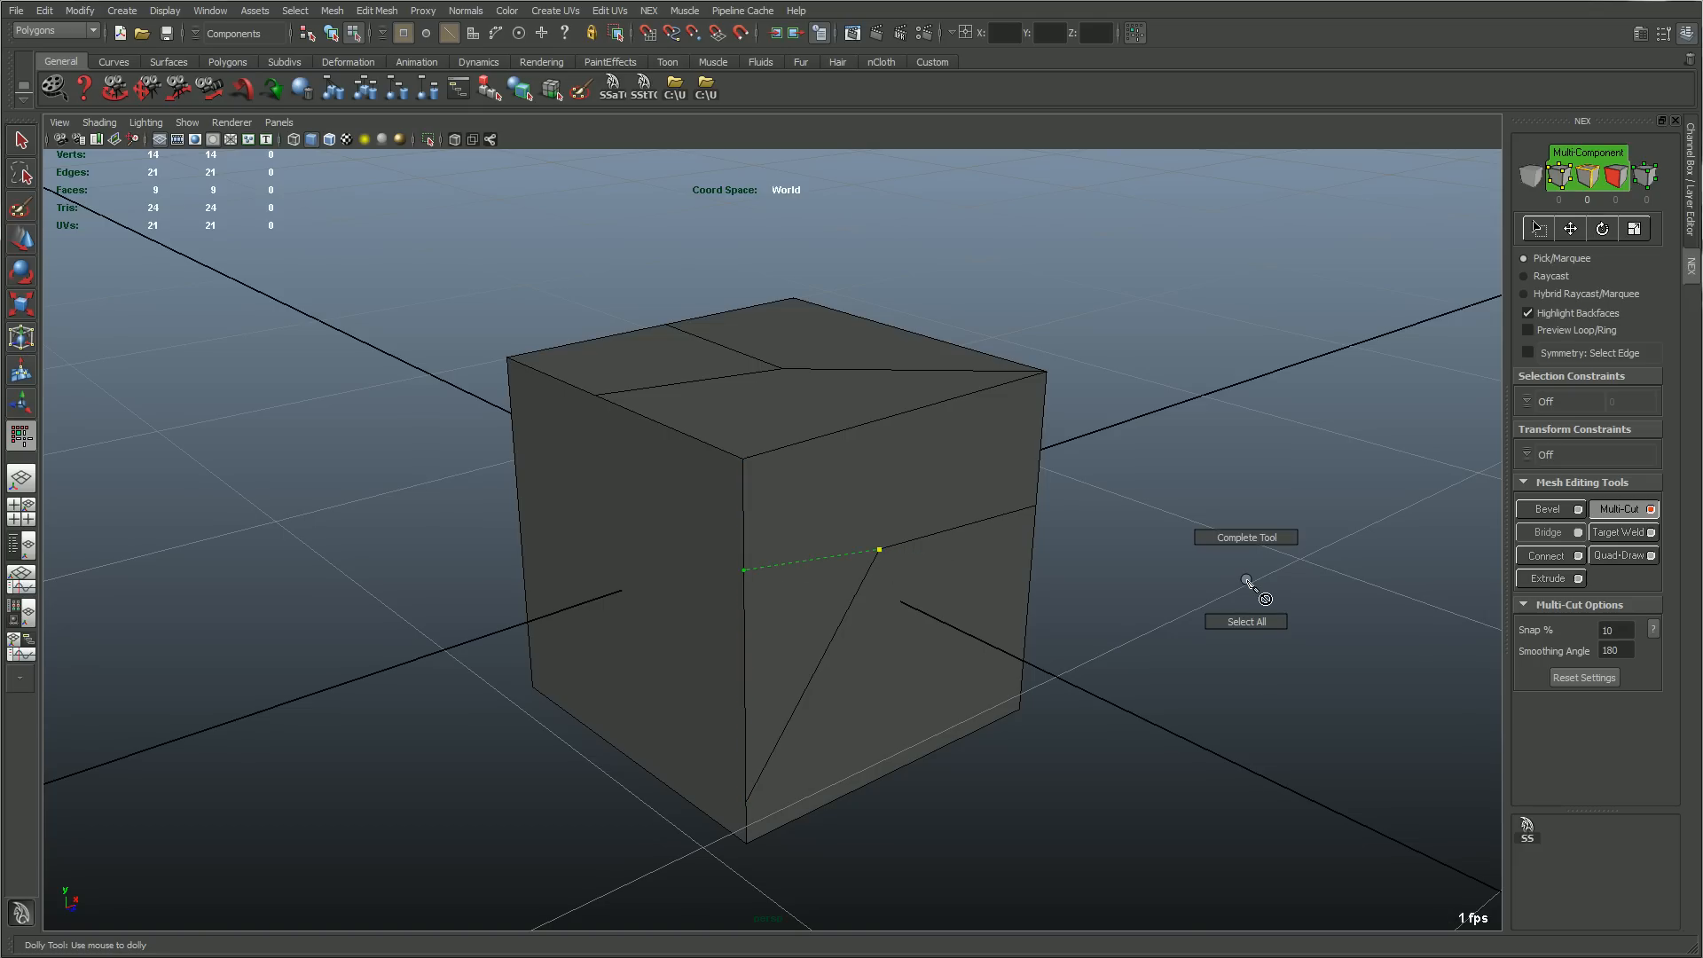
pyautogui.moveTo(1247, 582); pyautogui.dragTo(1250, 353, button='right')
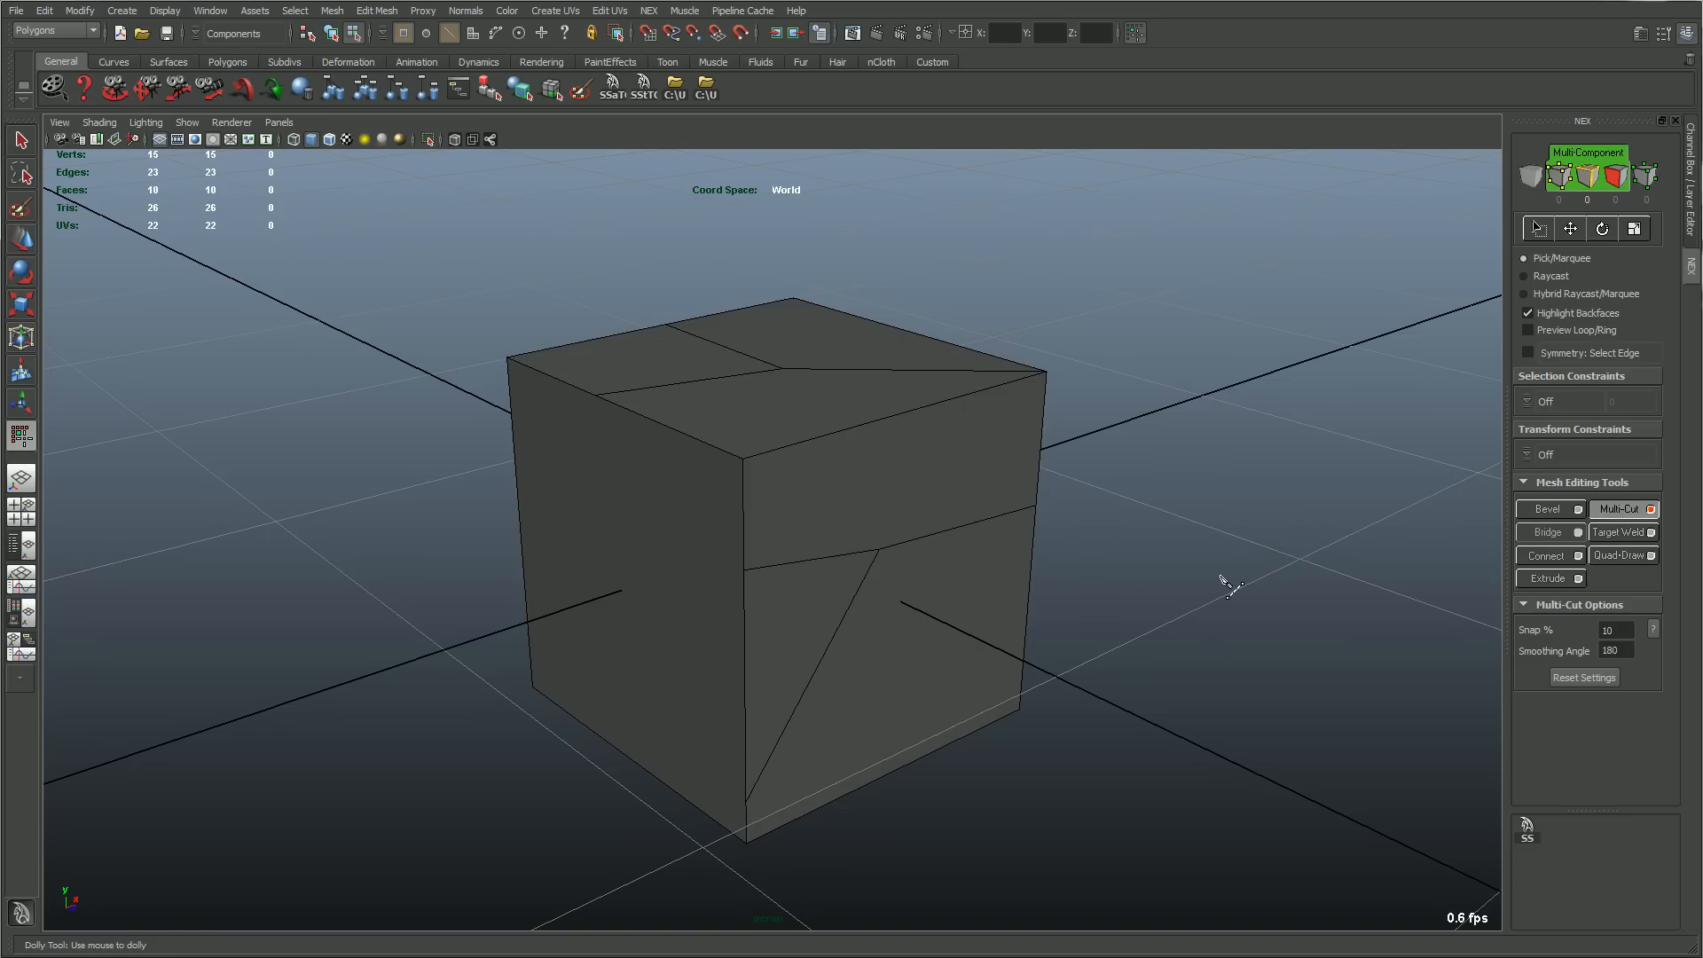
pyautogui.click(594, 395)
pyautogui.press('Escape')
pyautogui.rightClick(1238, 547)
pyautogui.click(1253, 503)
# Read the Multi-Cut help on completing cuts, slicing and inserting edge loops, enlarging its window to fit, and close it.
pyautogui.moveTo(0, 236); pyautogui.dragTo(768, 259)
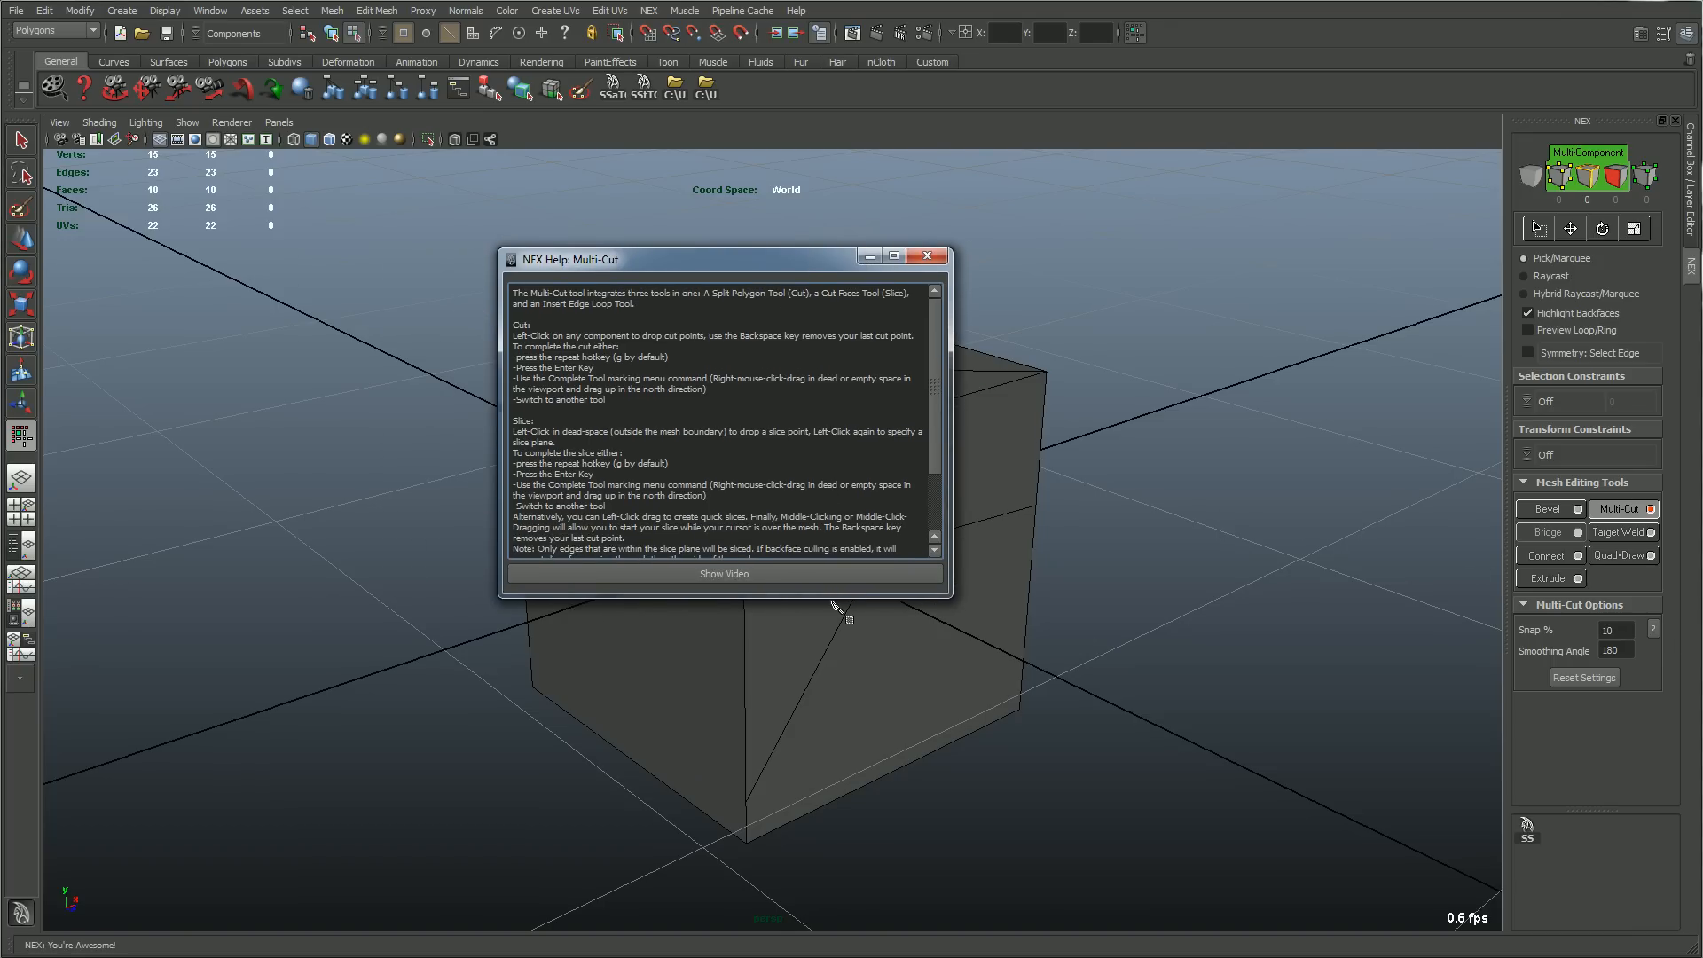
pyautogui.moveTo(829, 600); pyautogui.dragTo(829, 664)
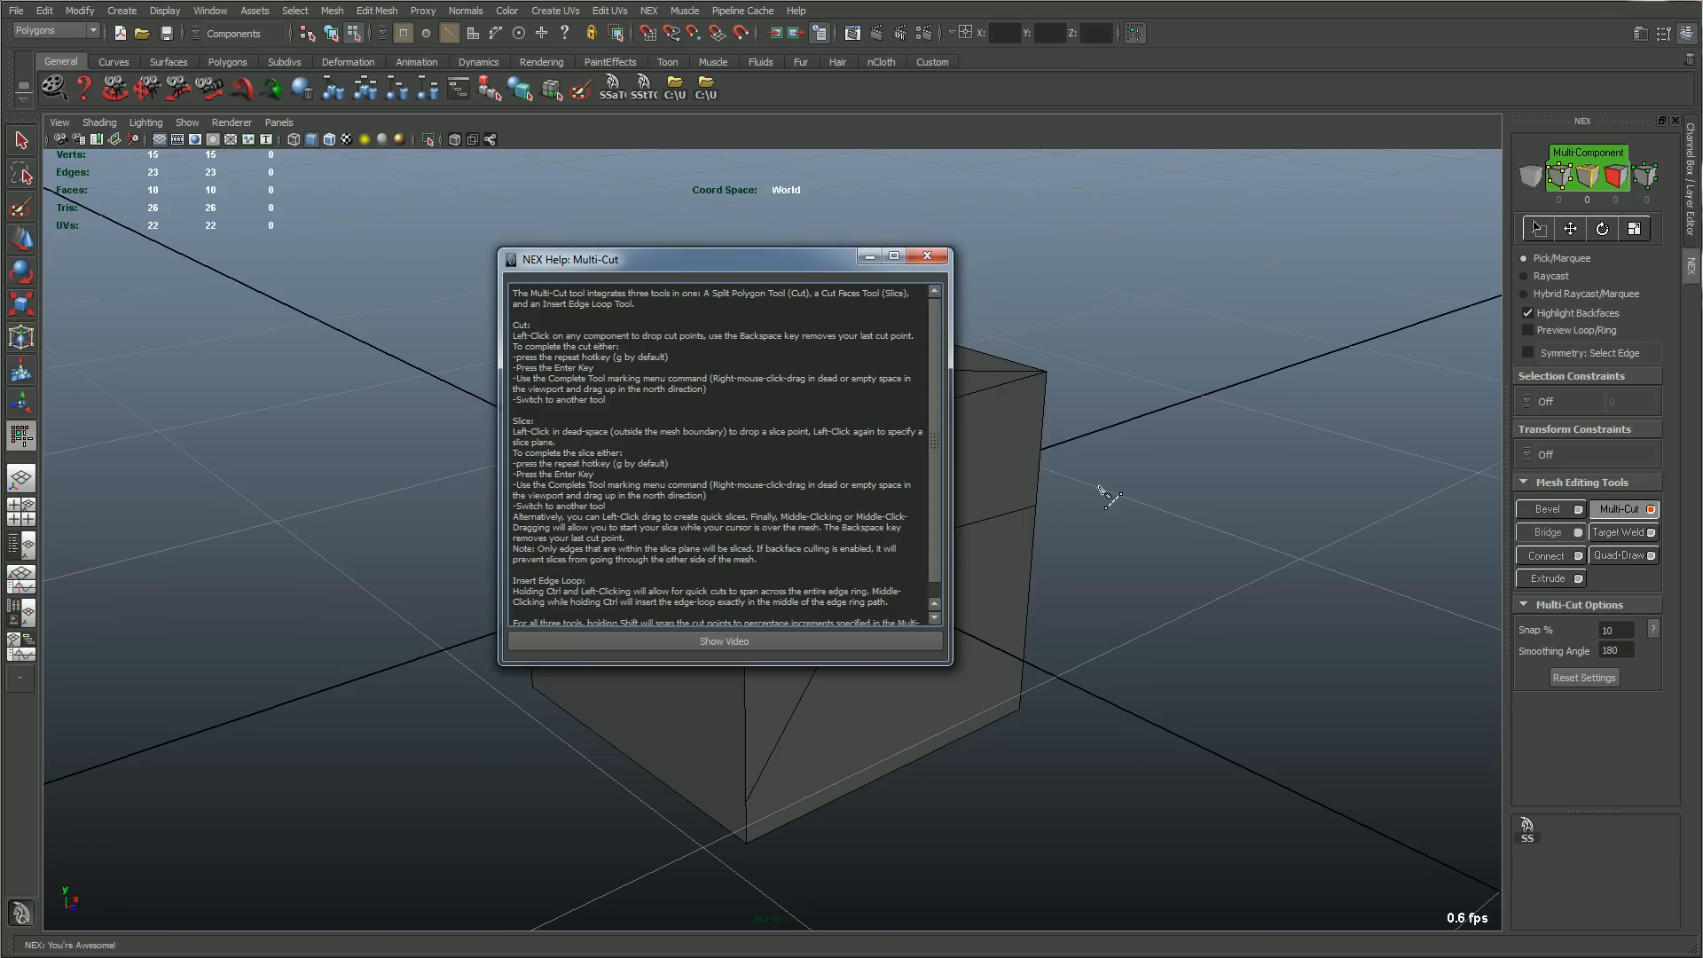
pyautogui.moveTo(636, 404); pyautogui.dragTo(499, 357)
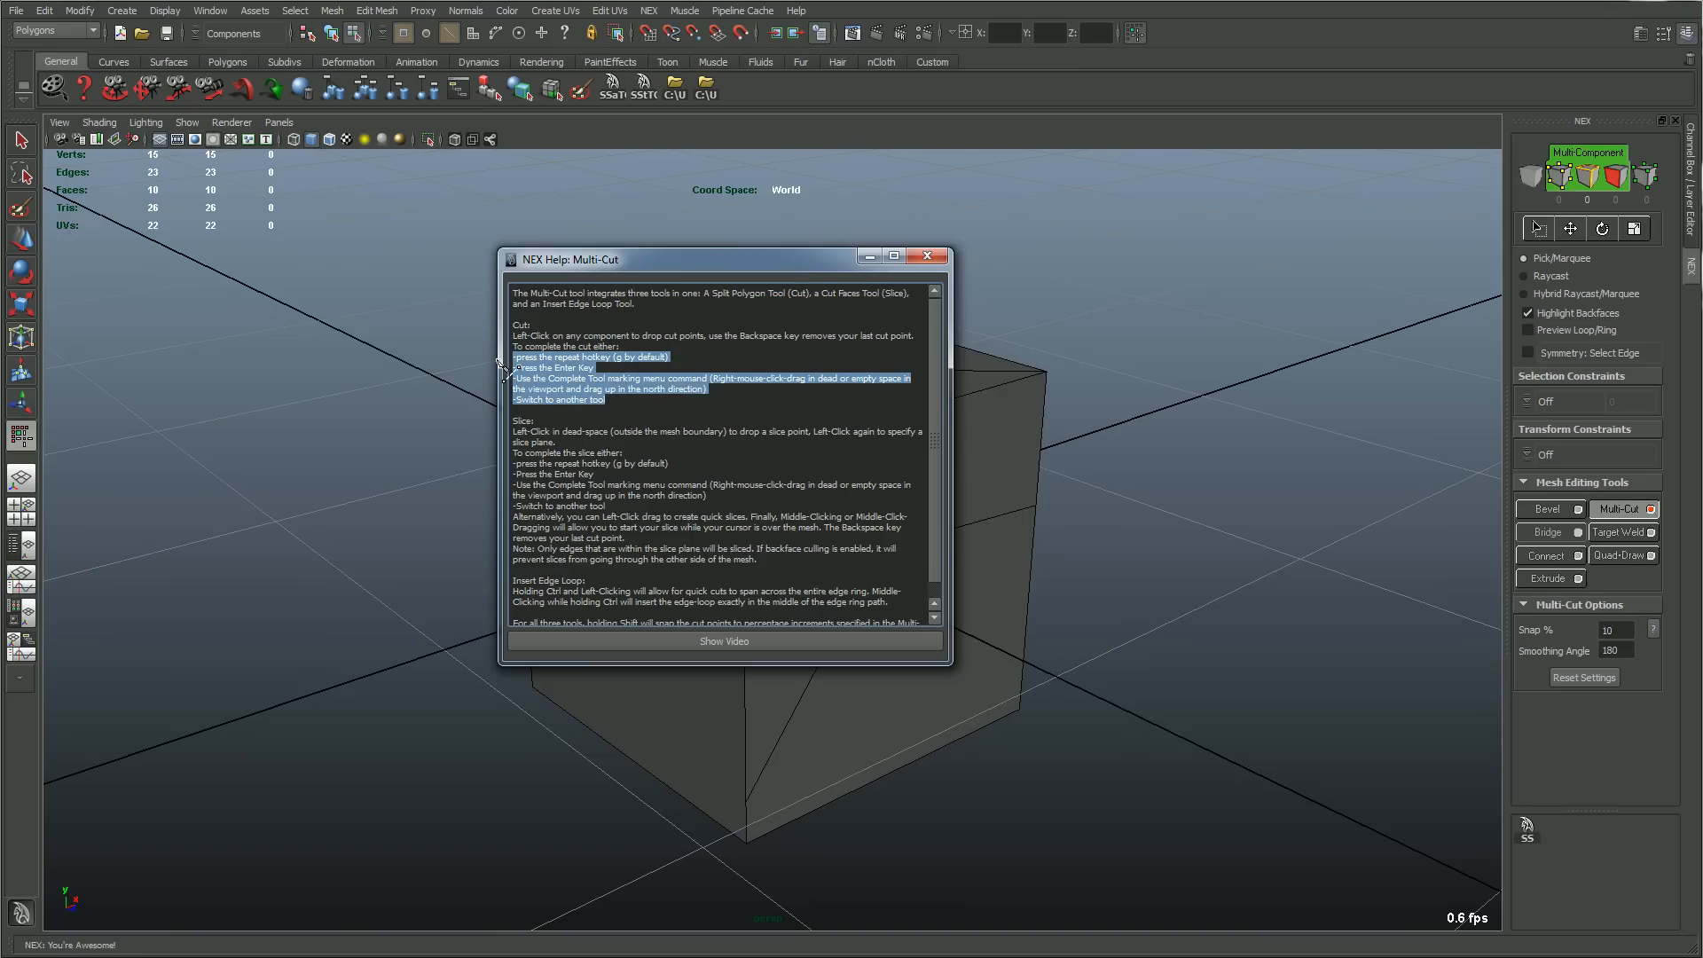
pyautogui.click(705, 415)
pyautogui.scroll(-1, 777, 449)
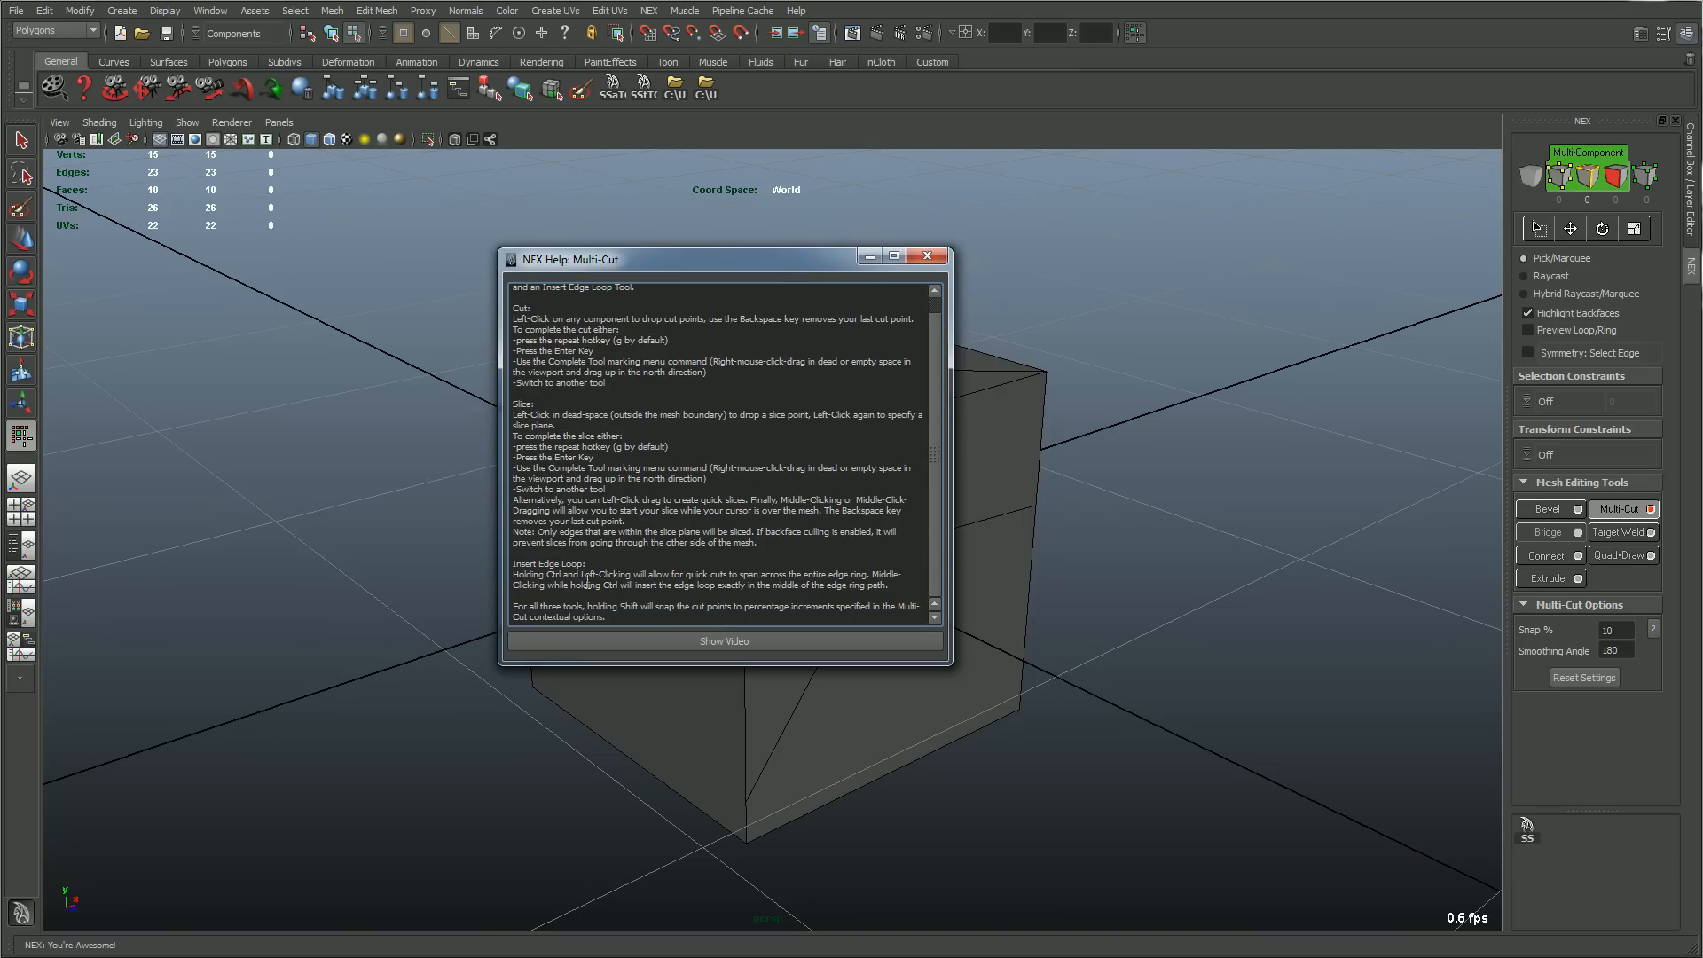
pyautogui.scroll(1, 835, 588)
pyautogui.click(938, 257)
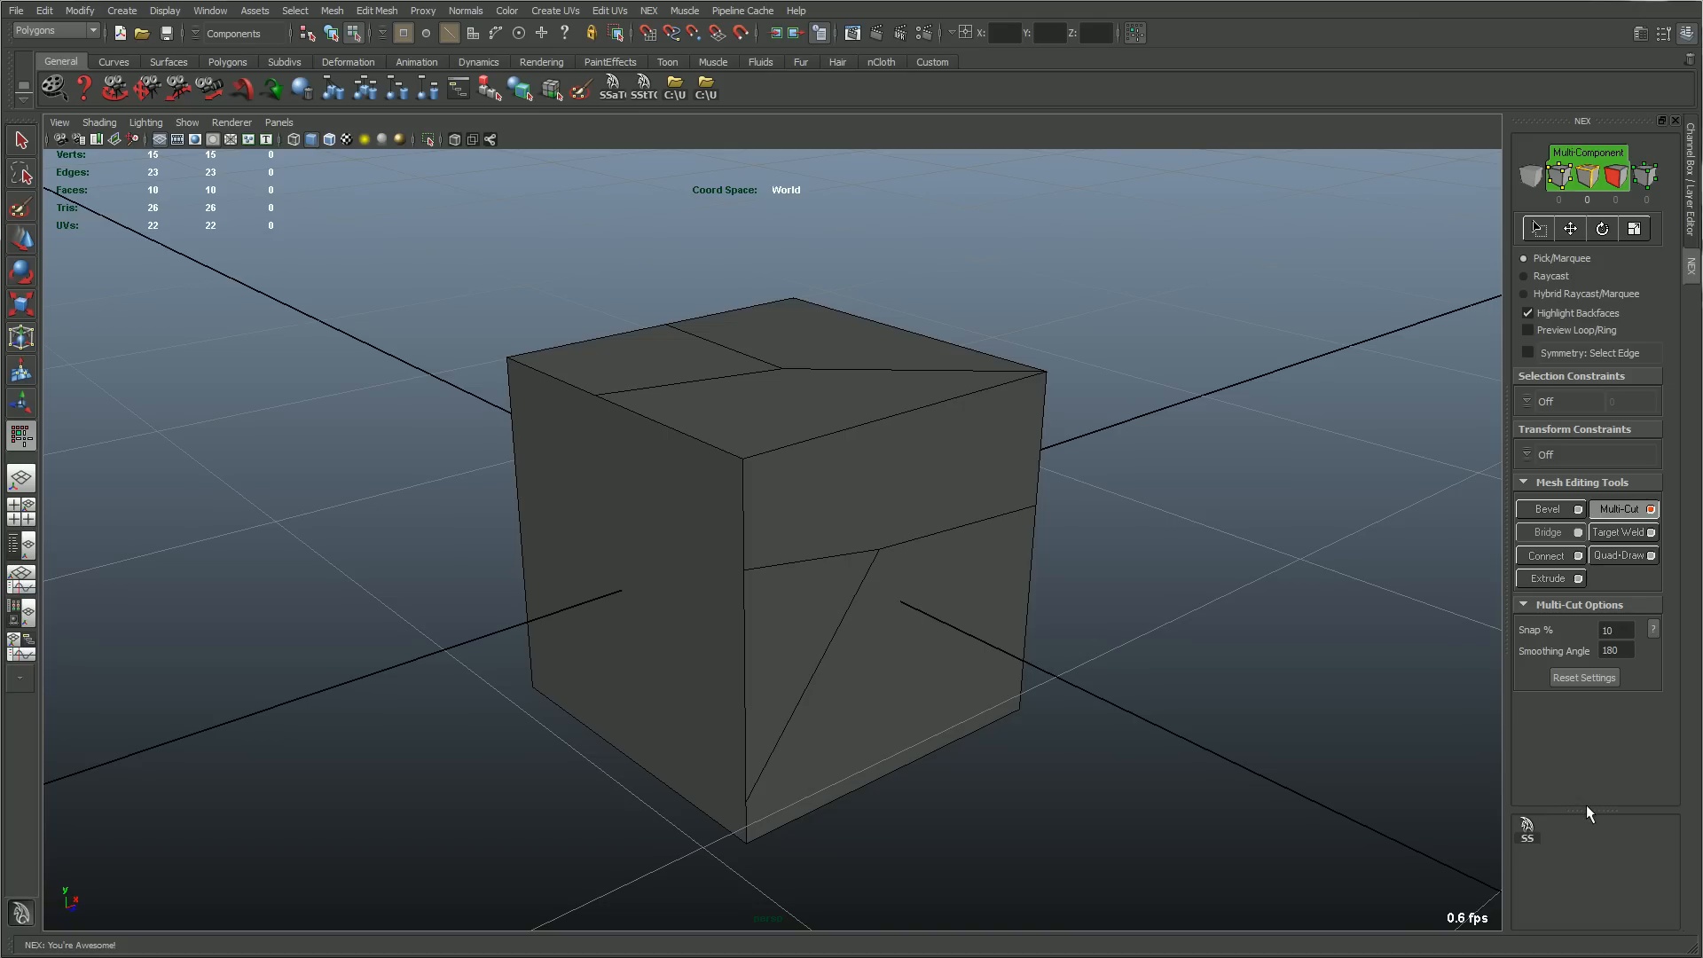
pyautogui.moveTo(1588, 808)
pyautogui.mouseDown()
pyautogui.moveTo(1589, 760)
pyautogui.moveTo(1589, 791)
pyautogui.mouseUp()
pyautogui.click(1526, 401)
pyautogui.click(1622, 398)
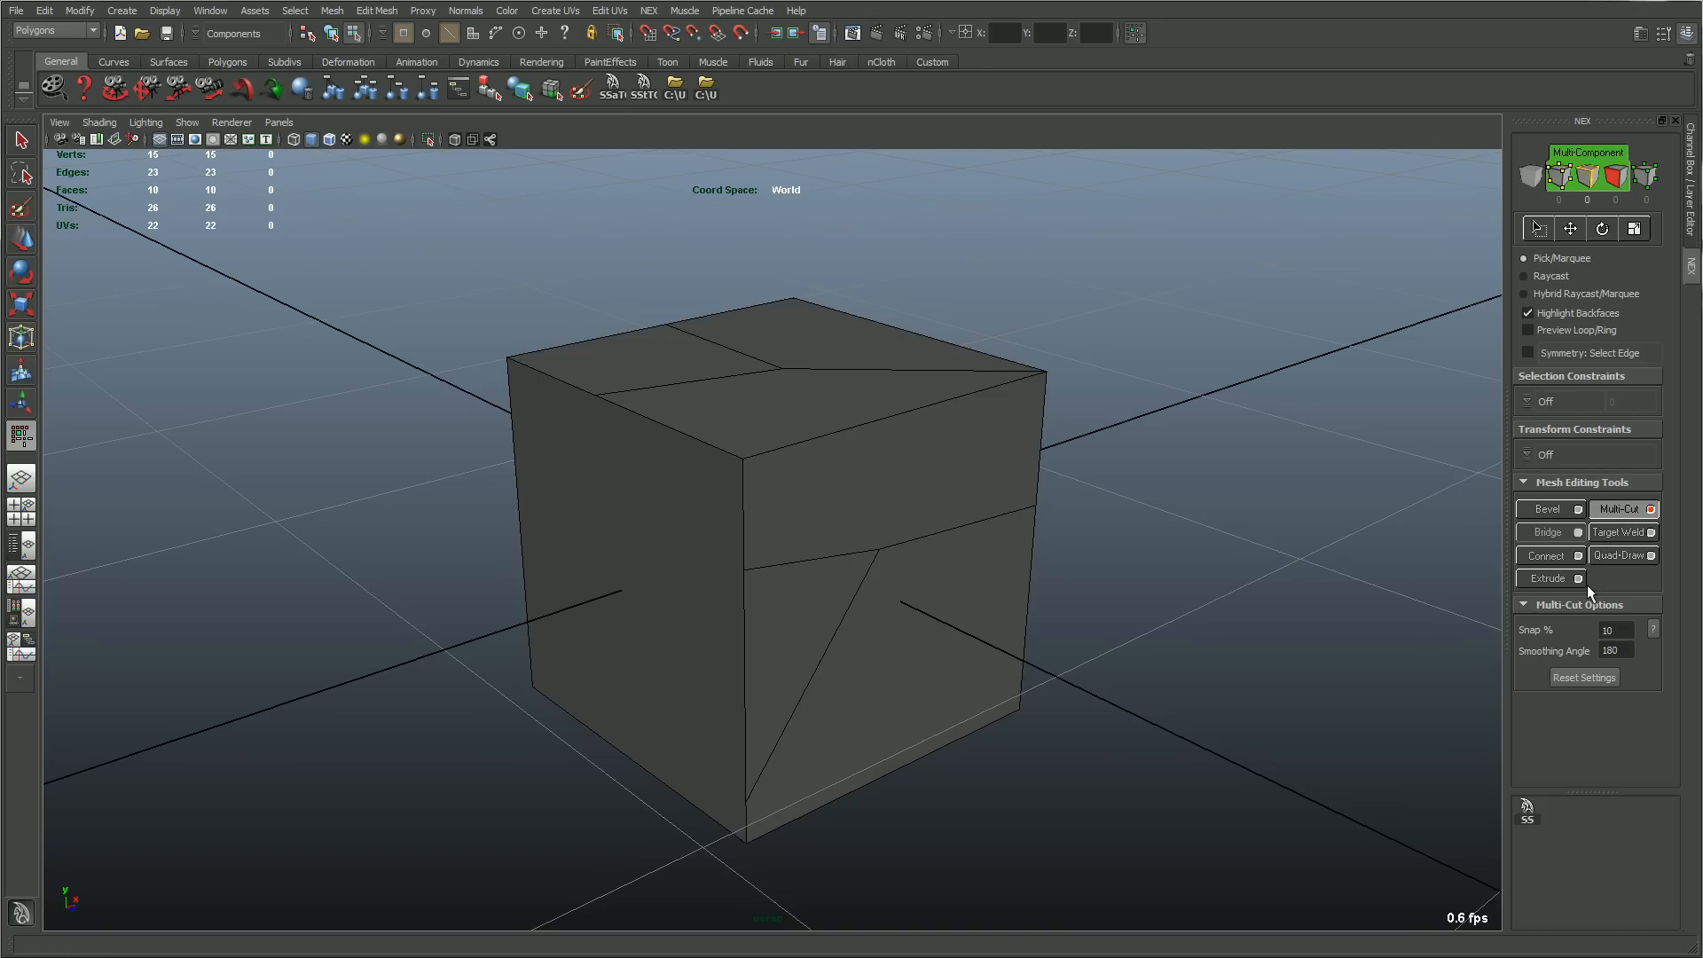
# Start a new Multi-Cut at the existing cut vertex on the side face's far vertical edge.
pyautogui.click(1037, 506)
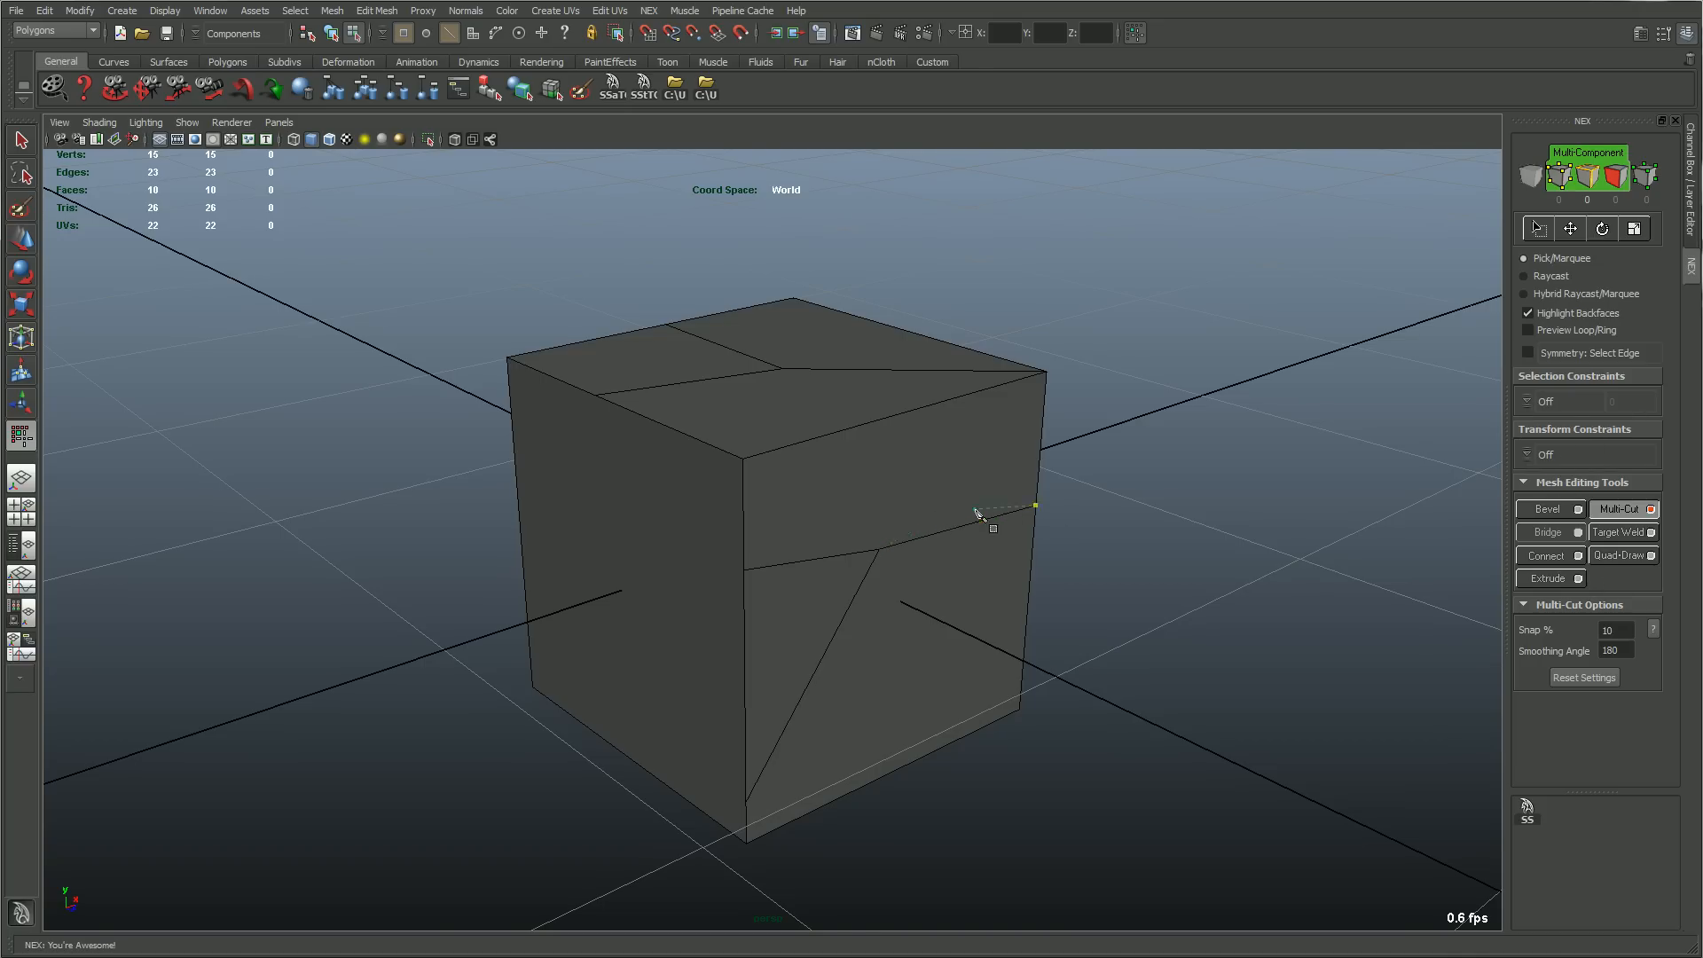